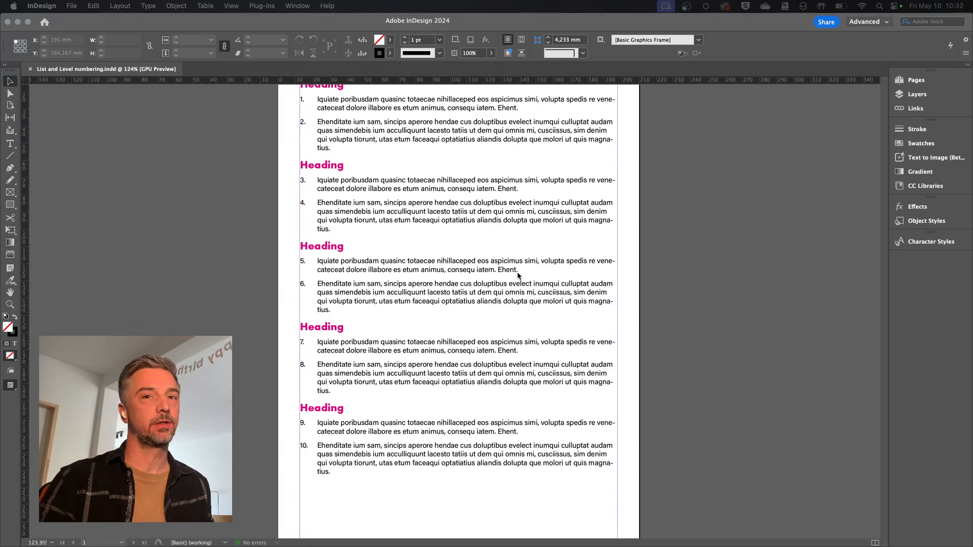
Show the document's paragraph styles and place their list beside the page text
scroll(325, 195, up, 3)
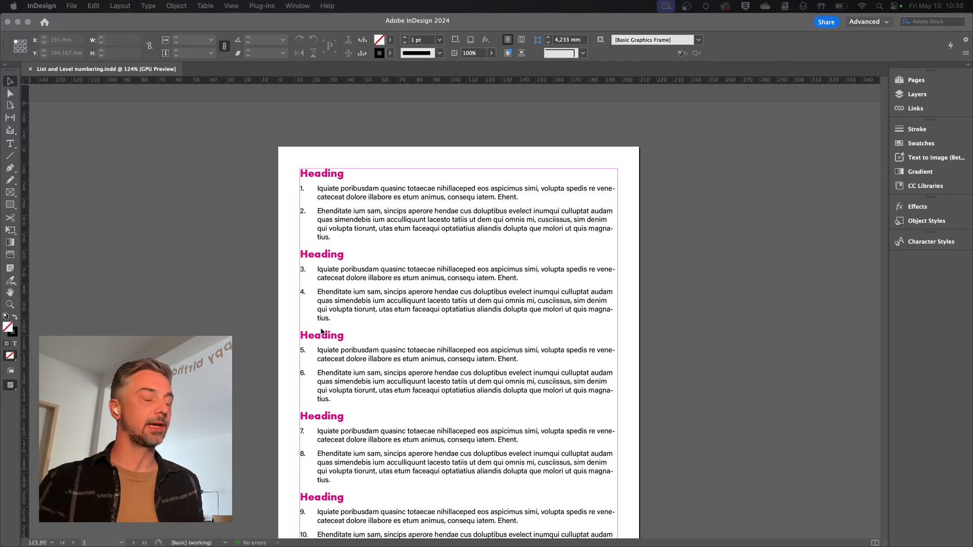
scroll(318, 330, left, 1)
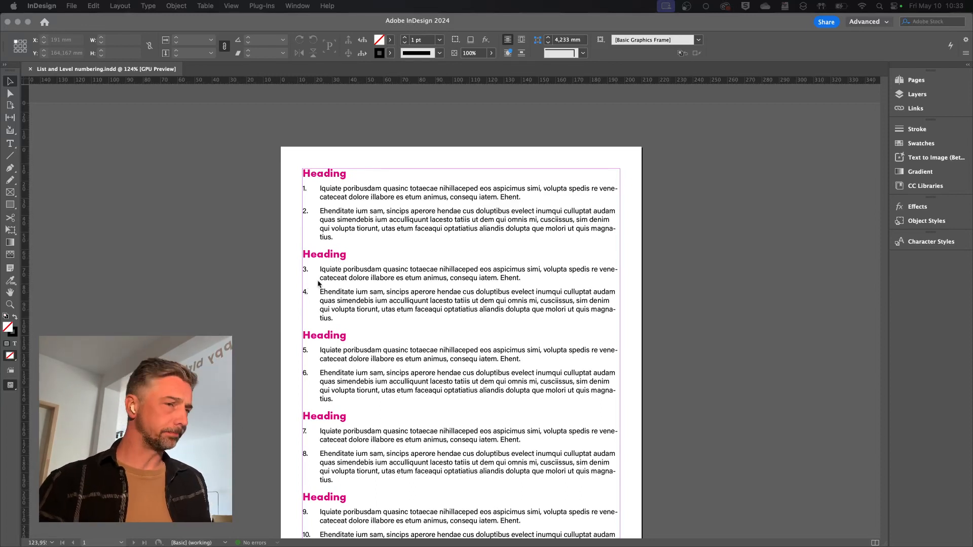
key(super+F11)
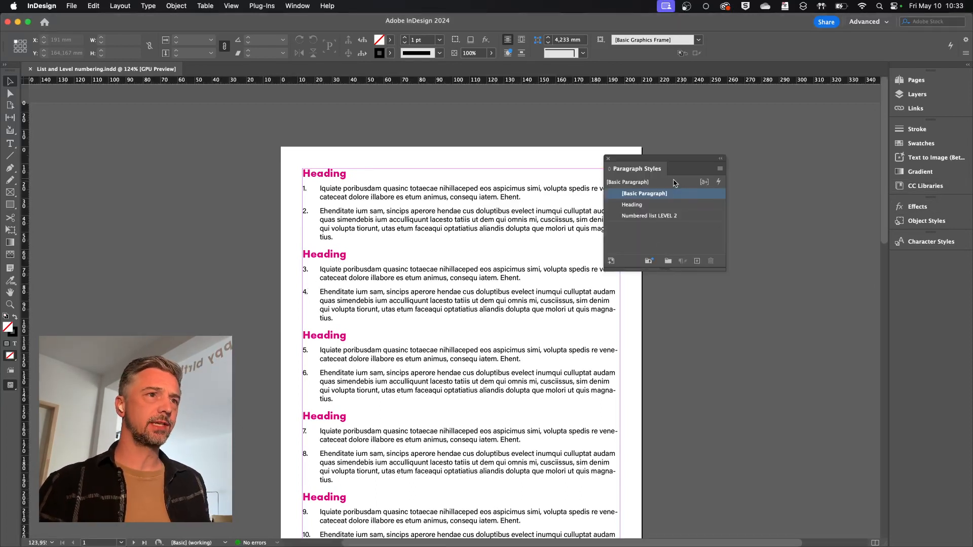
drag(672, 162, 693, 184)
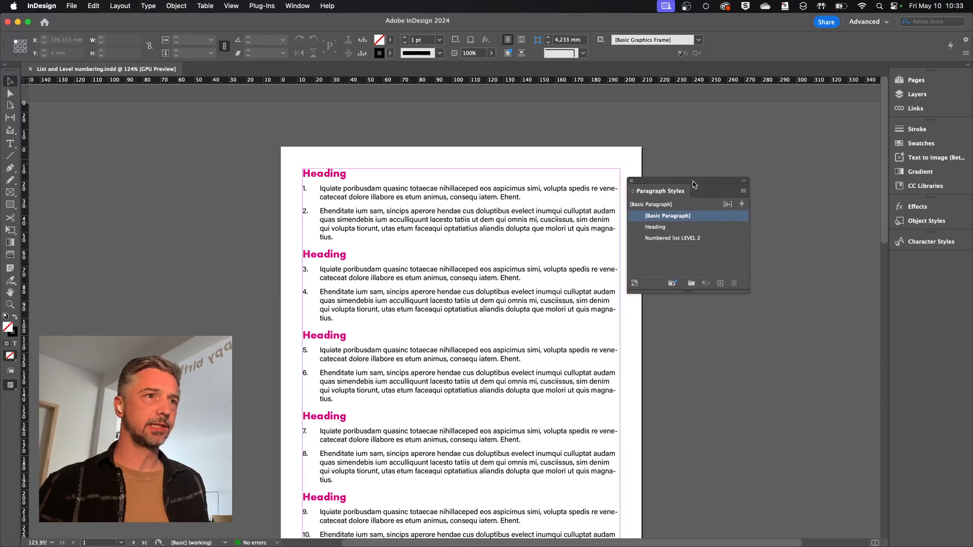
Examine which paragraph styles are applied to the first two headings and the first numbered paragraph
double_click(325, 177)
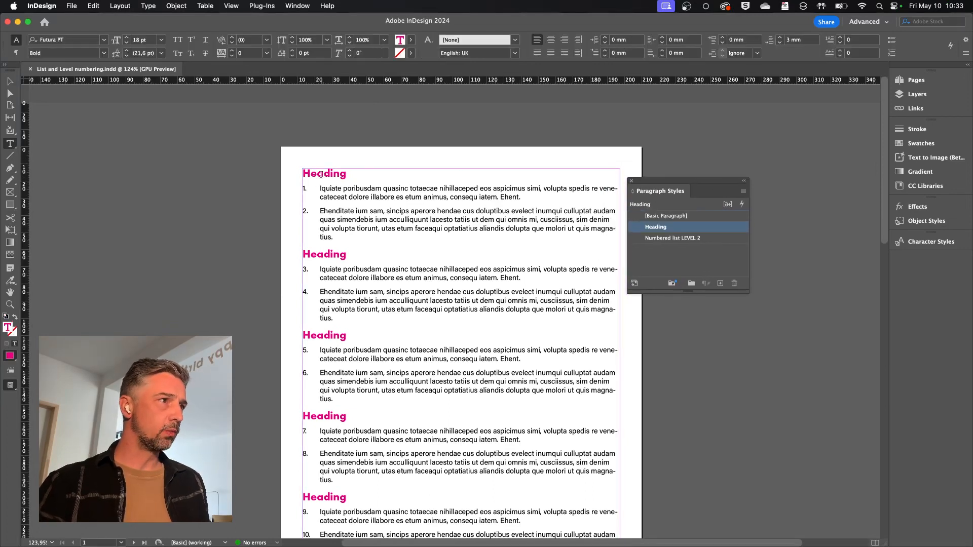
drag(315, 174, 348, 175)
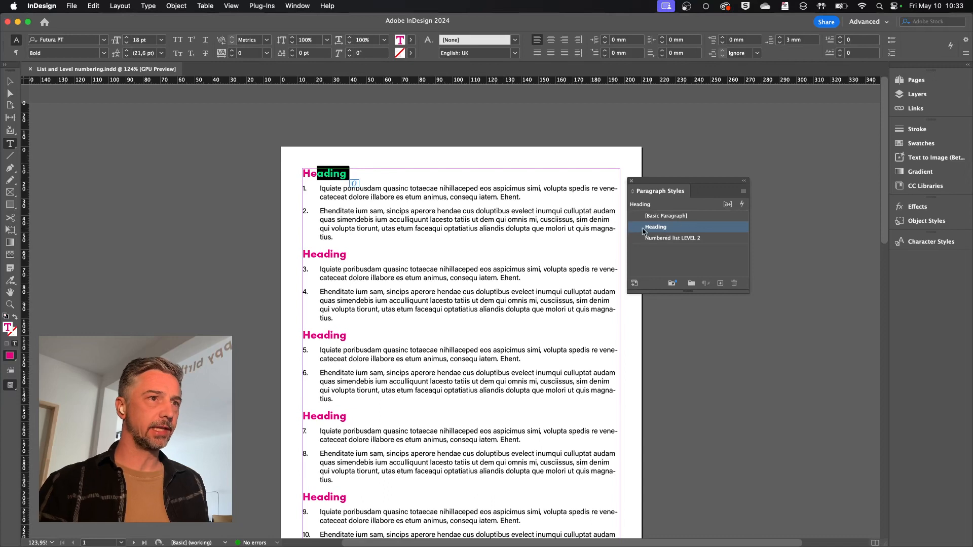
drag(317, 255, 333, 255)
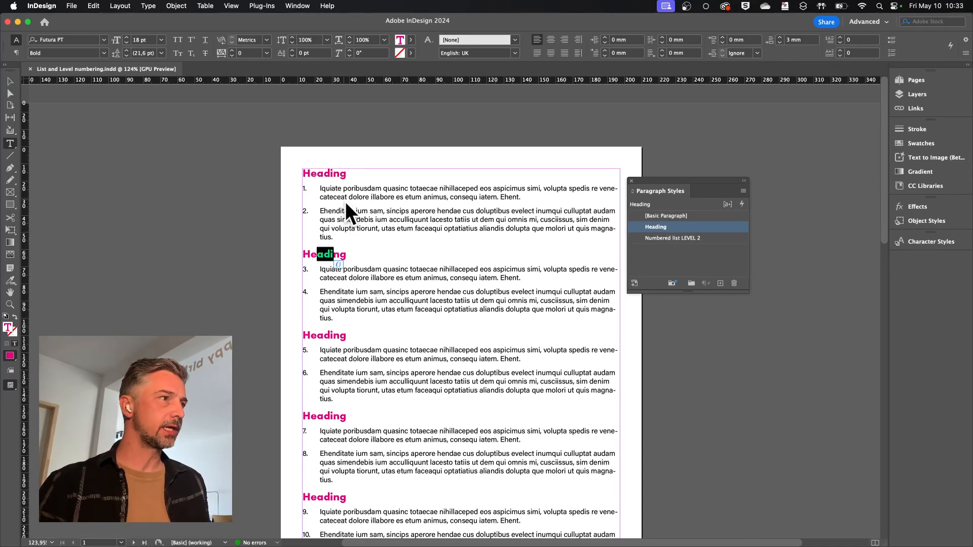
click(335, 189)
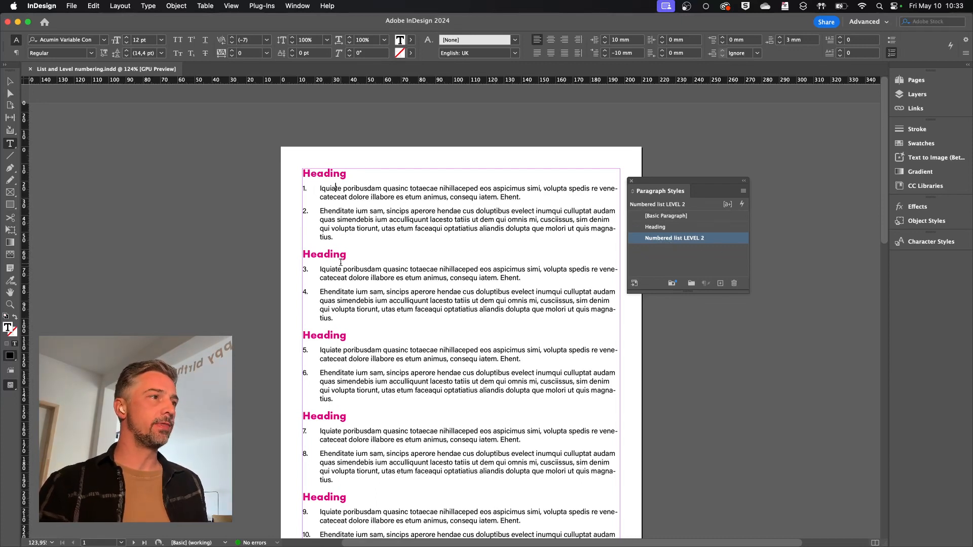
super+click(254, 238)
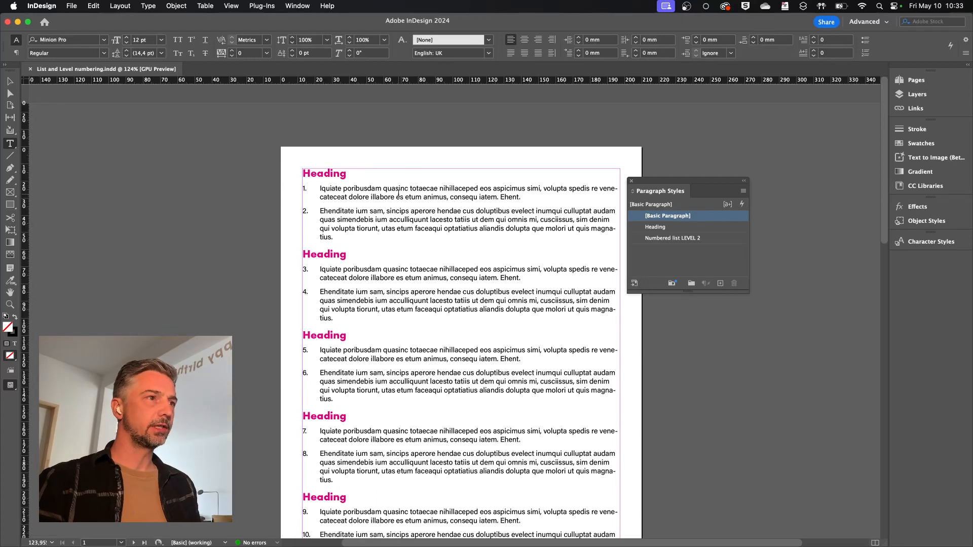
Open the bullets and numbering settings of the Numbered list LEVEL 2 paragraph style and examine the available lists
click(350, 189)
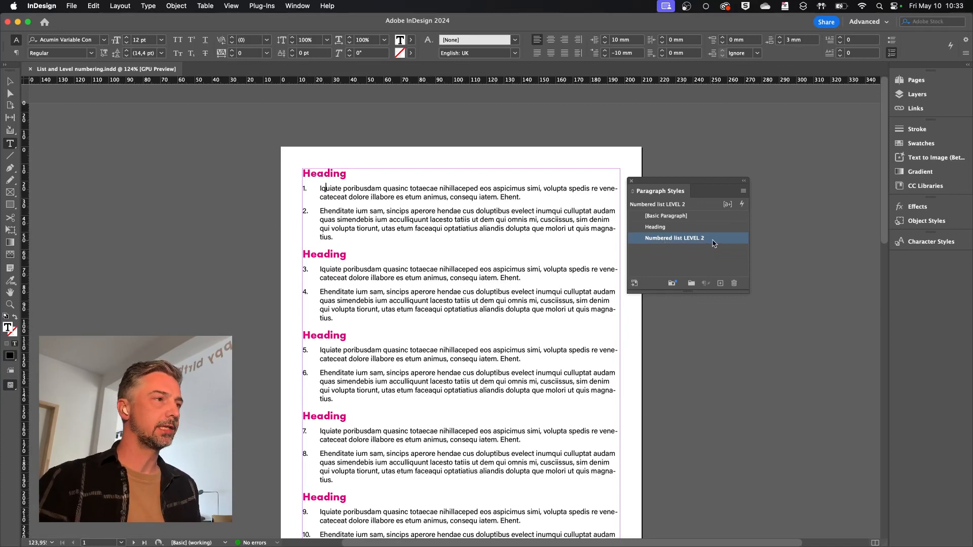
double_click(713, 244)
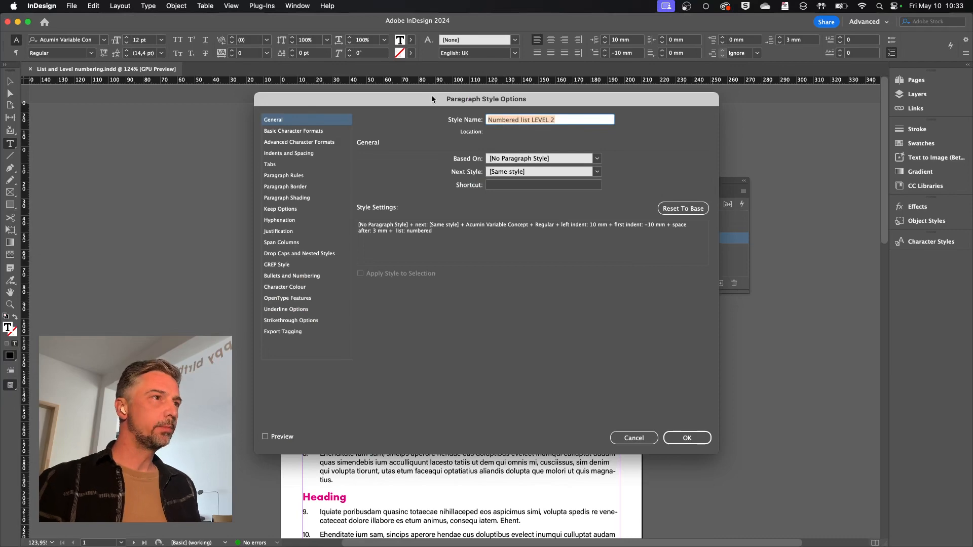
drag(417, 106, 673, 114)
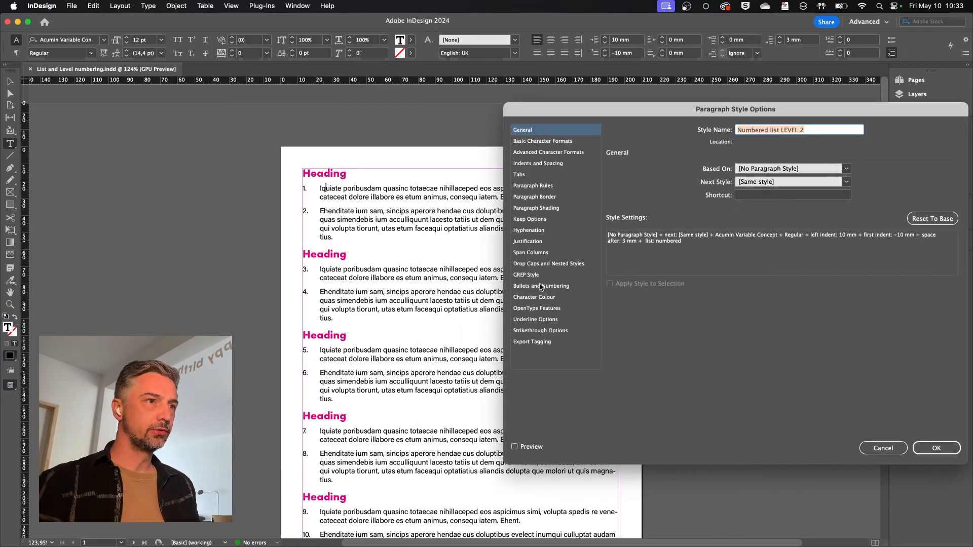
click(543, 286)
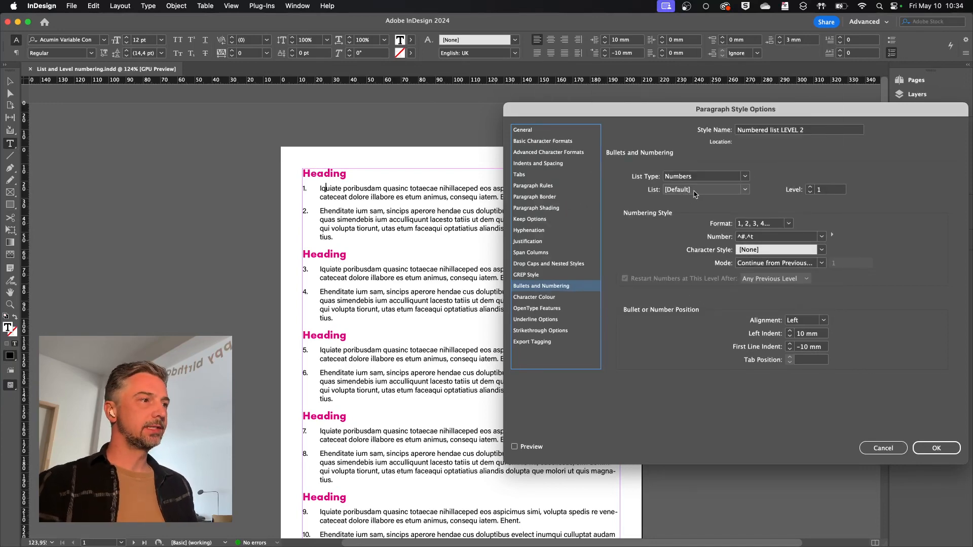
click(746, 191)
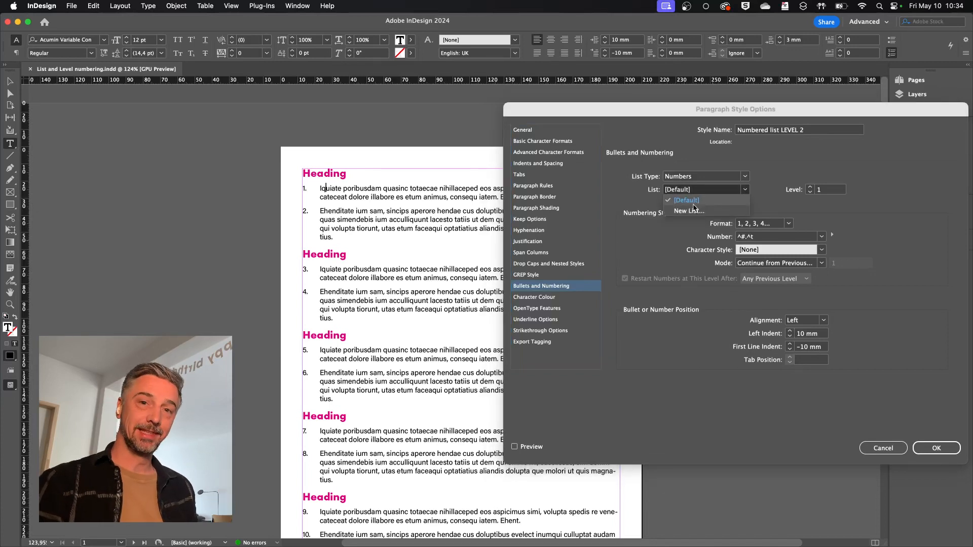
click(694, 202)
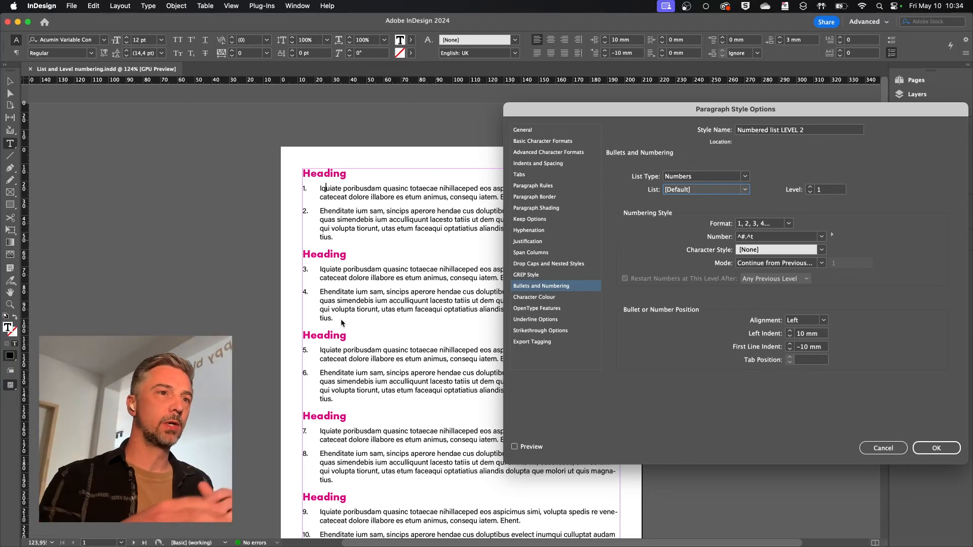
Try the prefix "fig. " in front of the style's number expression, with preview turned on
click(737, 238)
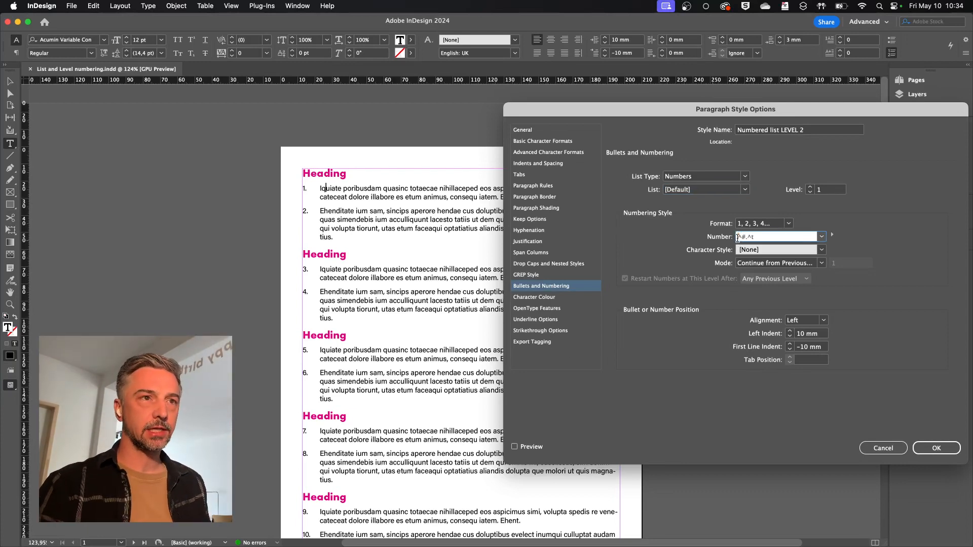
text(fig.)
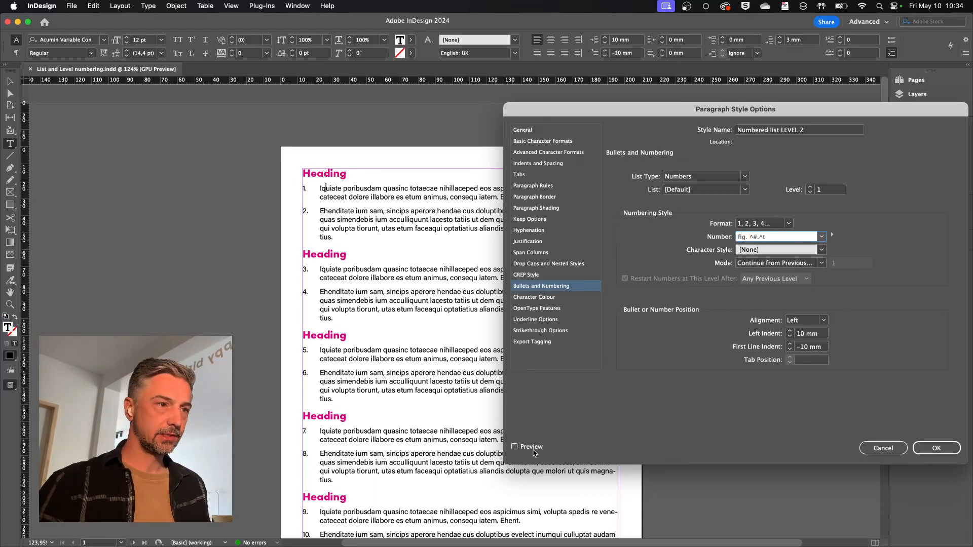
click(515, 446)
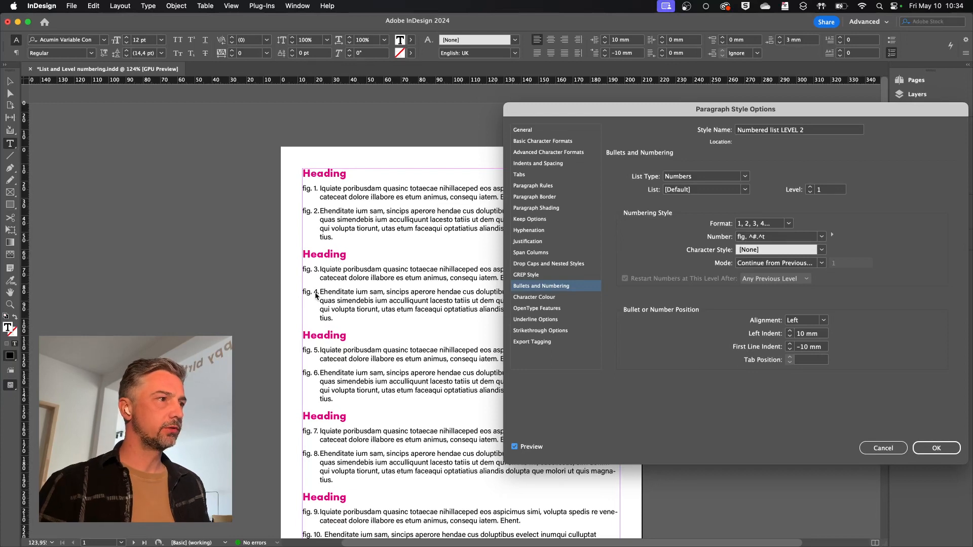
click(750, 240)
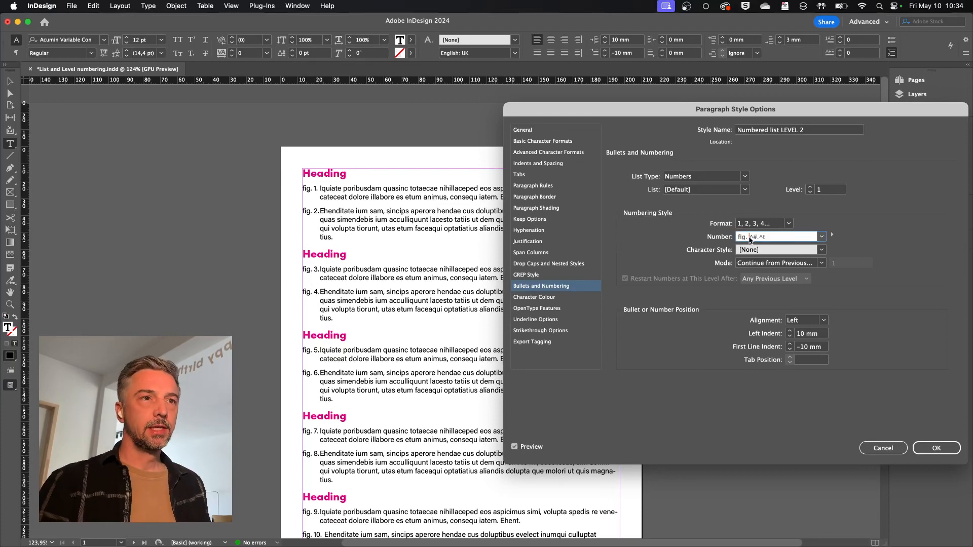
drag(750, 240, 708, 242)
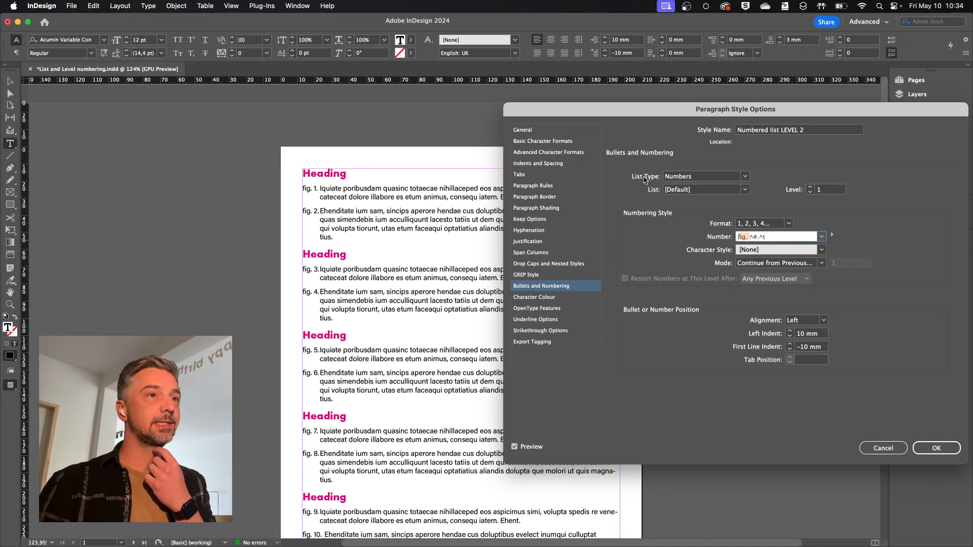
Create a new list named "Headings and paragraphs" for the style, continuing numbers across stories and from the previous document in book
click(744, 190)
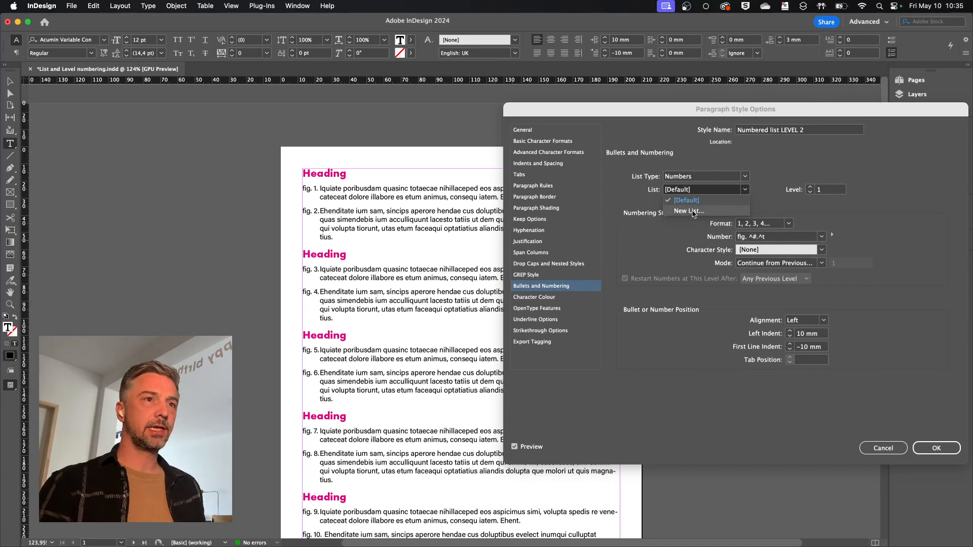
click(693, 212)
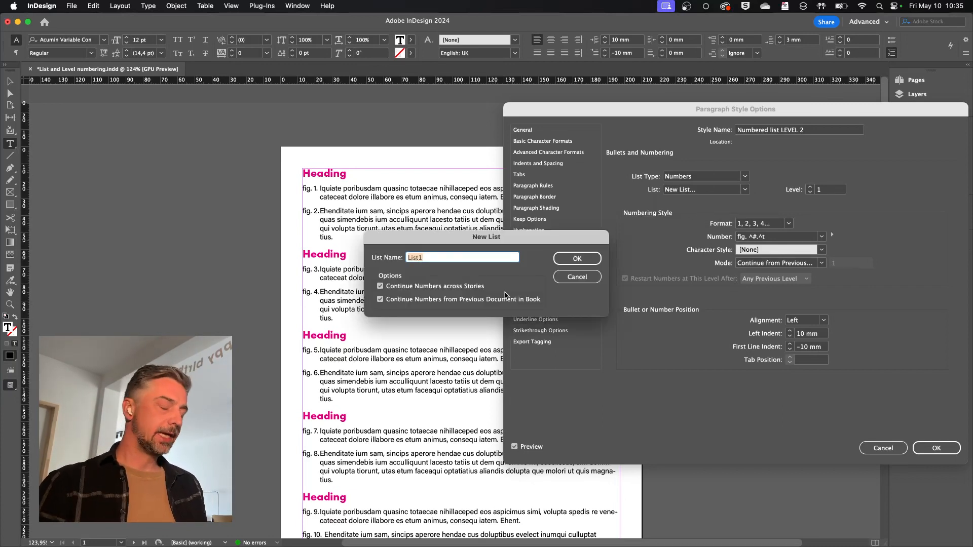
text(Hea)
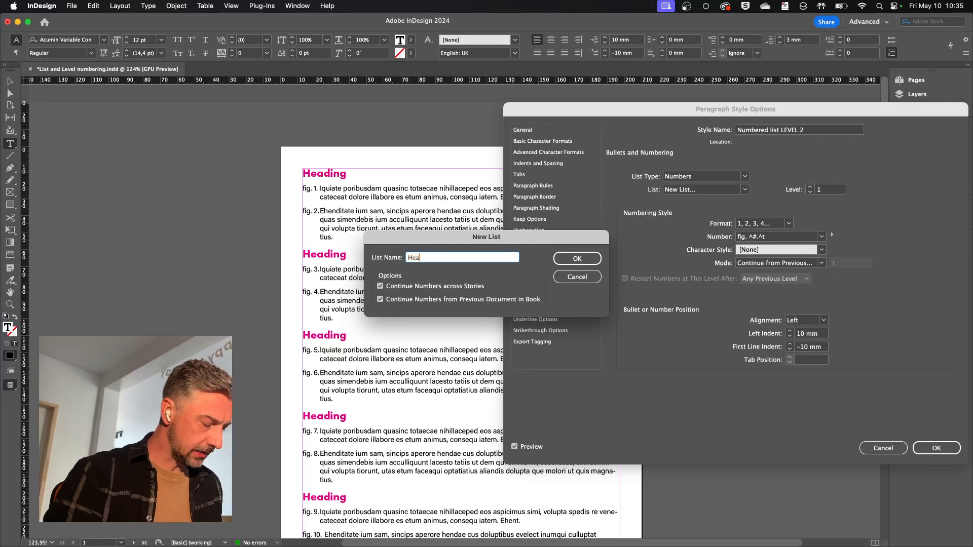
text(dings and par)
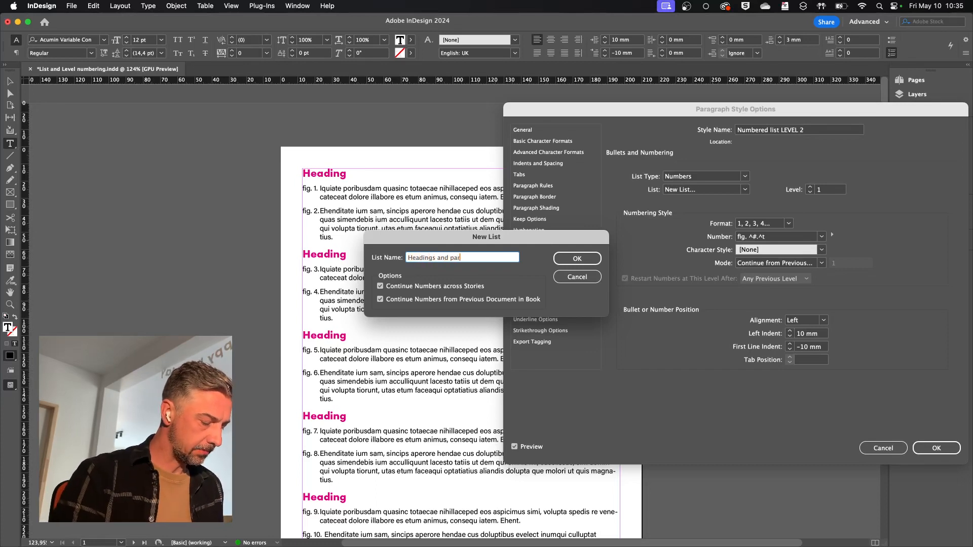
text(agraphs)
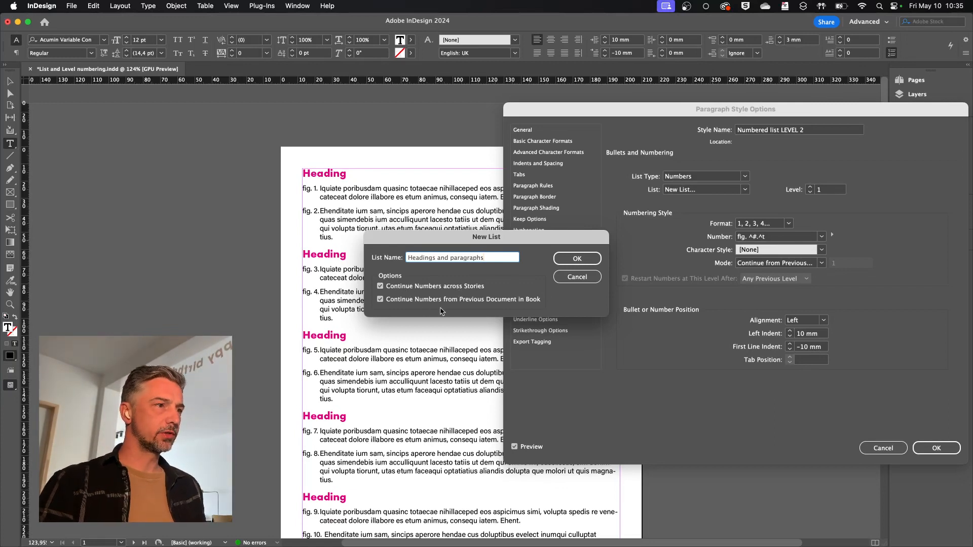
click(590, 264)
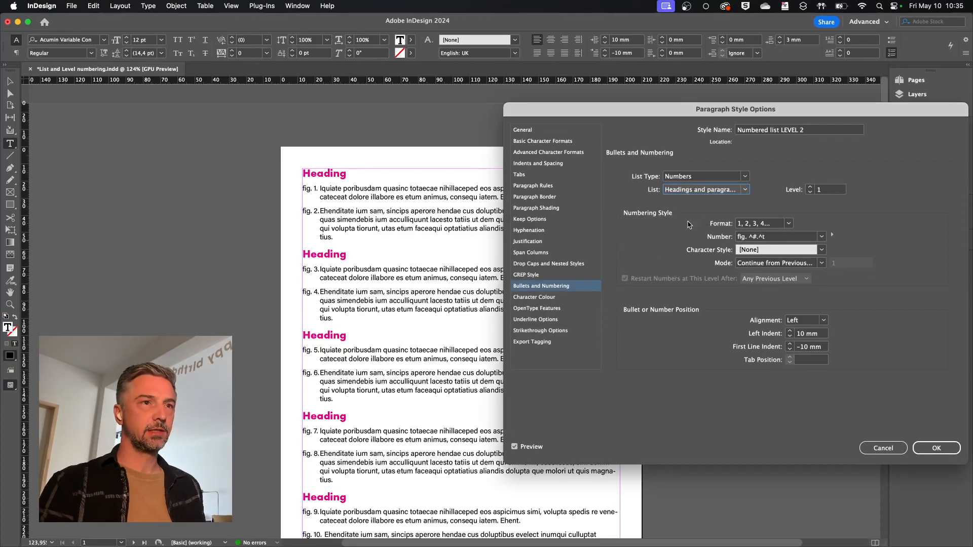
Remove the "fig. " prefix from the number expression, leaving ^#.^t, and keep the character style at [None]
drag(749, 239, 668, 242)
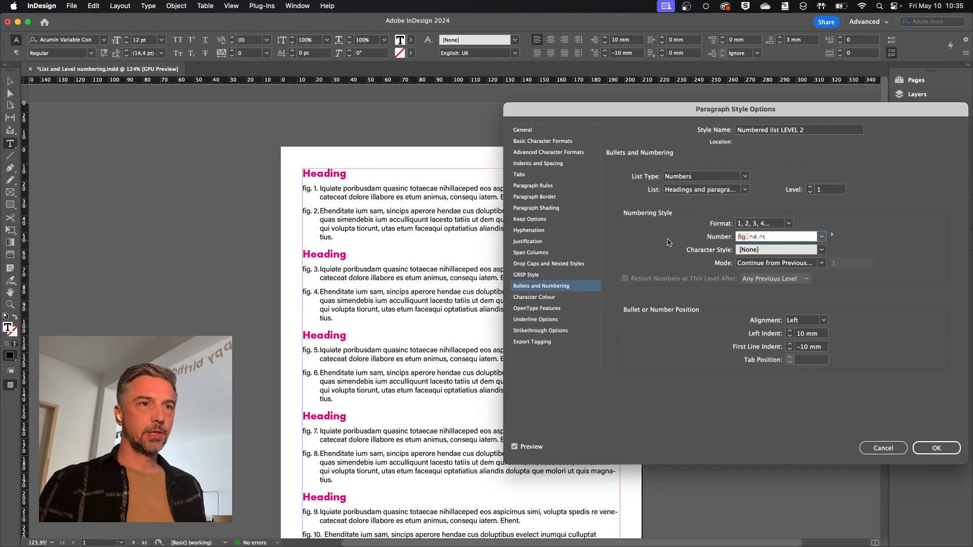
key(BackSpace)
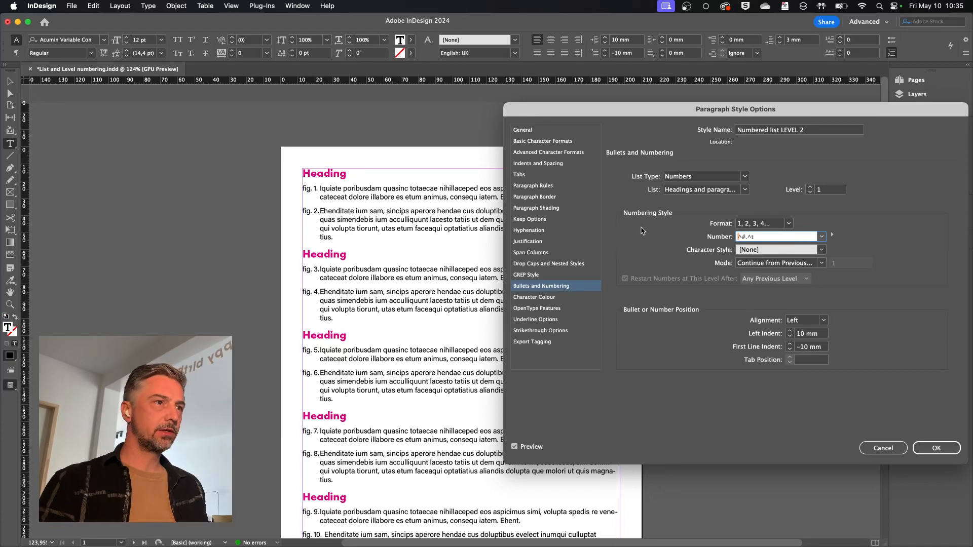
click(790, 249)
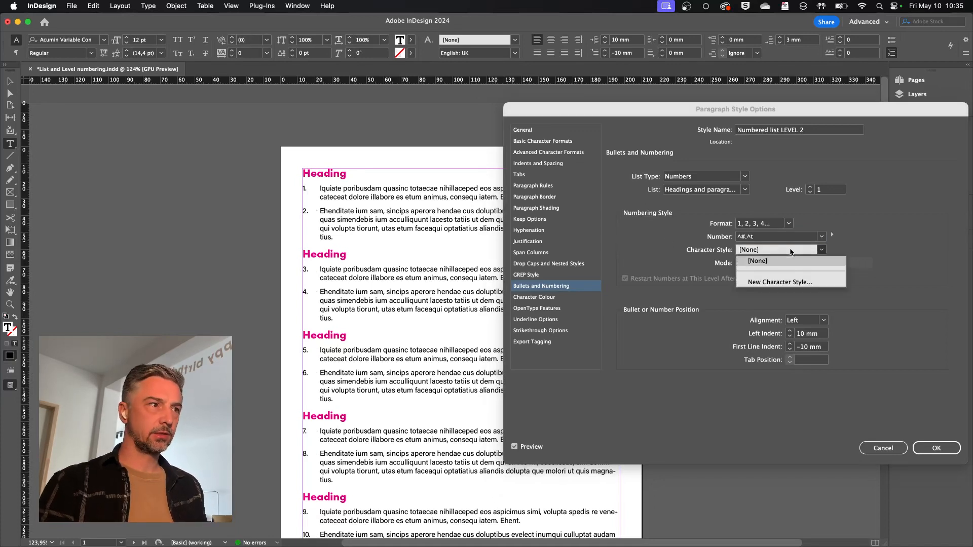
click(623, 248)
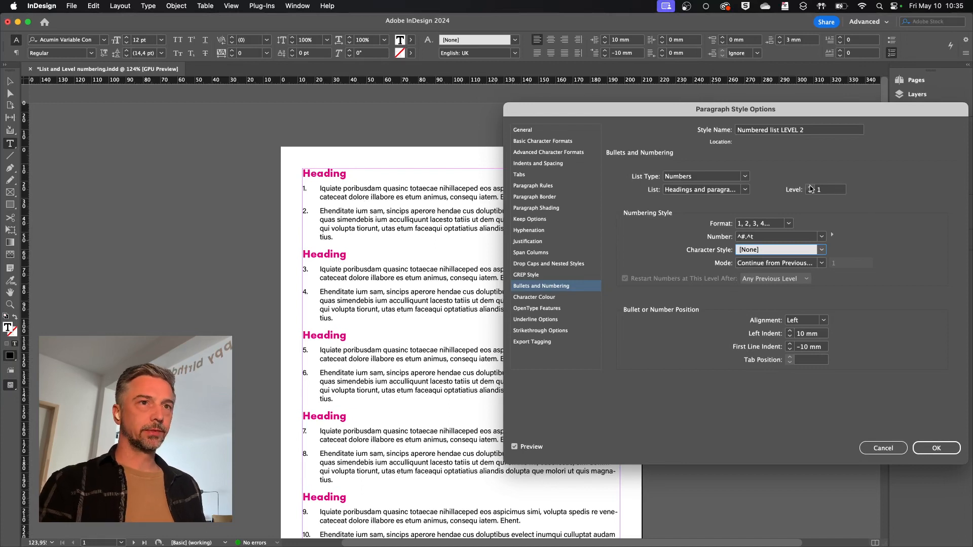
Set the numbered list style to level 2 and apply the style changes
click(809, 187)
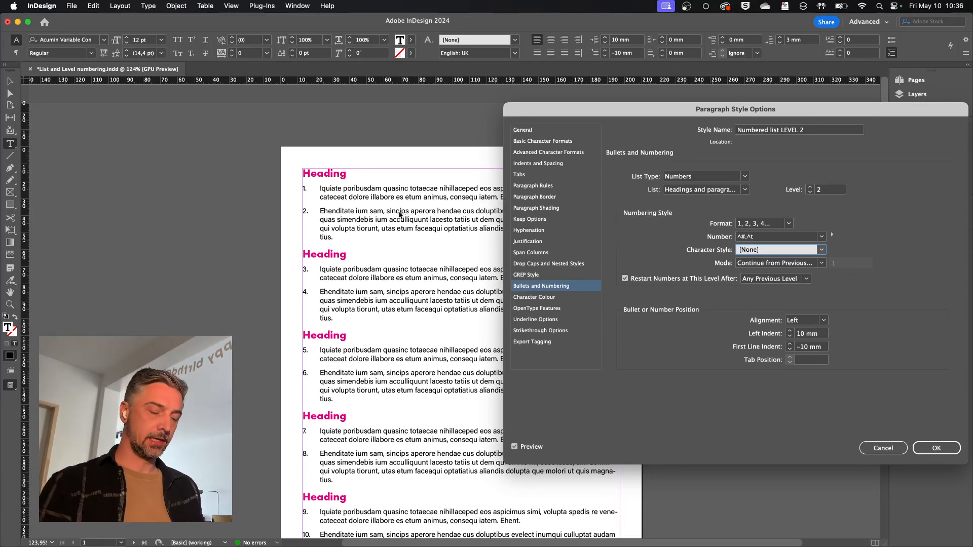
key(Return)
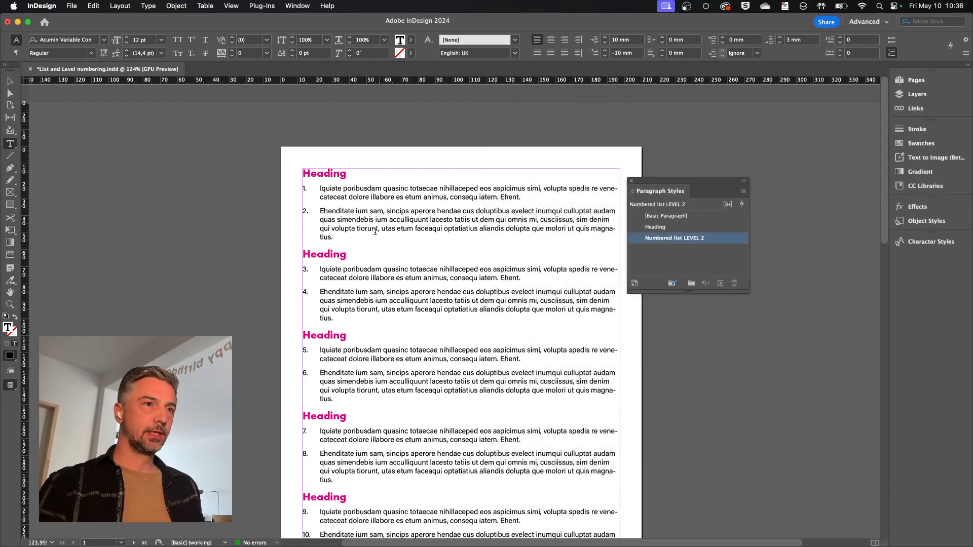
Make the Heading paragraph style a numbered list that uses the "Headings and paragraphs" list, and apply the style changes
click(719, 262)
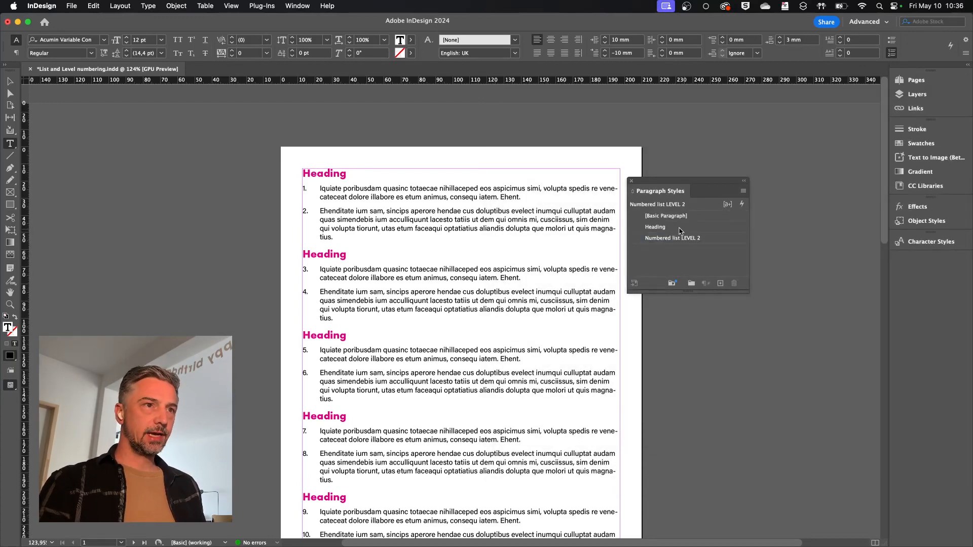
click(697, 216)
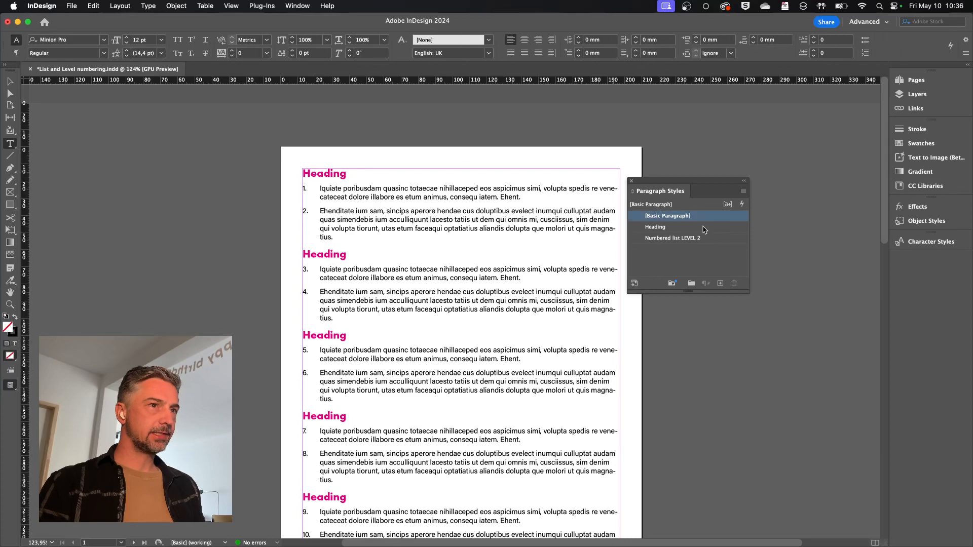
double_click(685, 227)
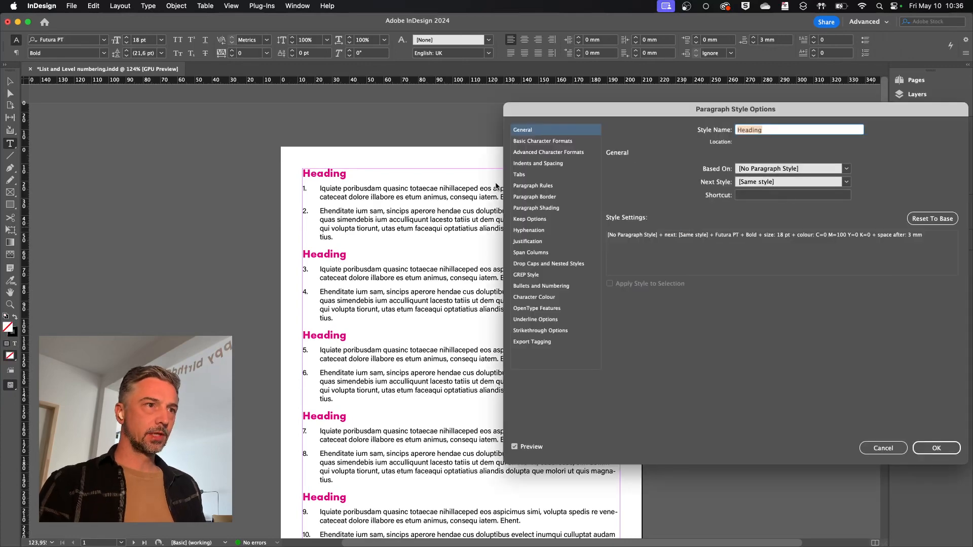
click(538, 286)
click(712, 175)
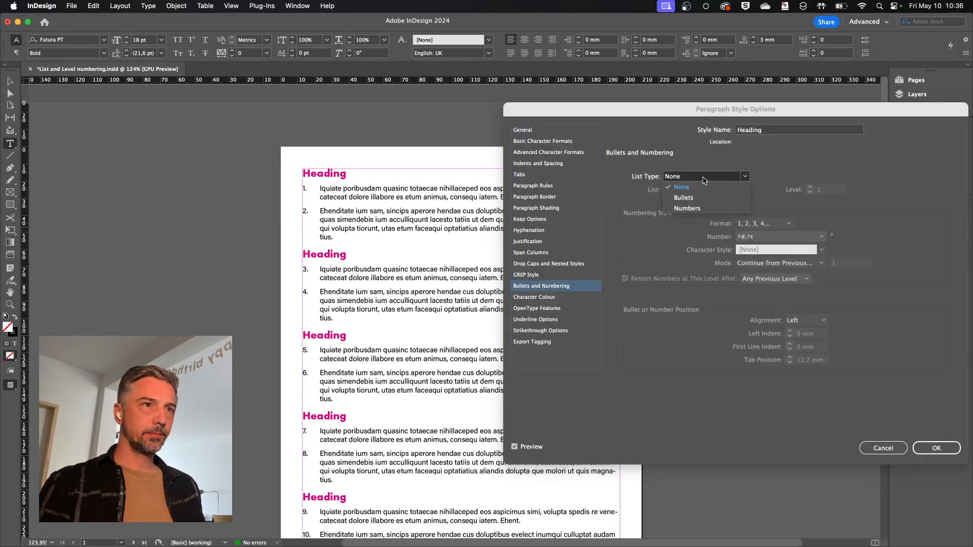
click(704, 206)
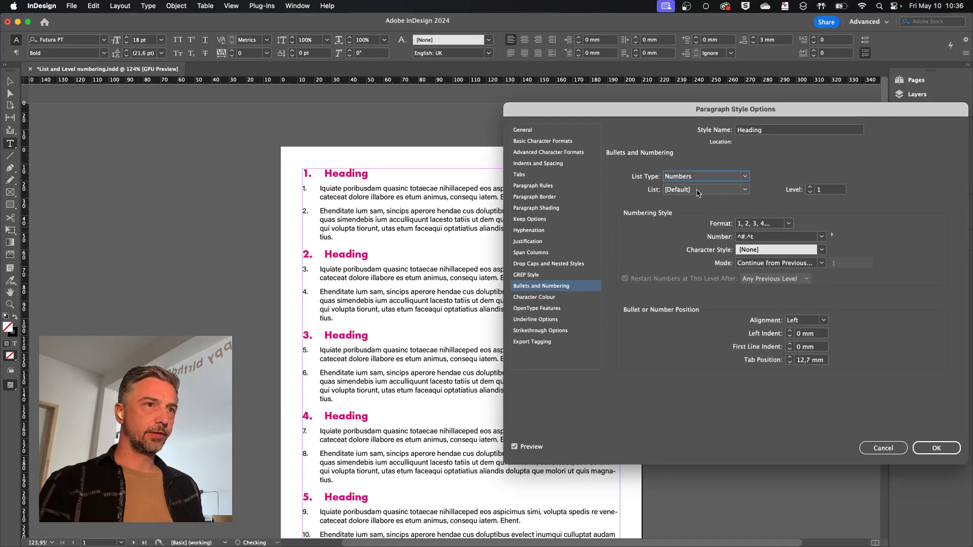
click(698, 192)
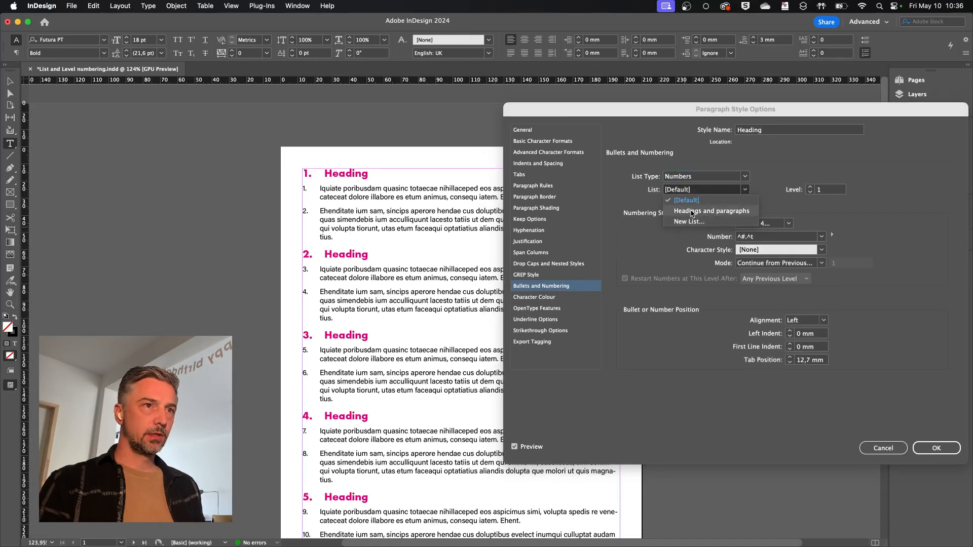
click(699, 215)
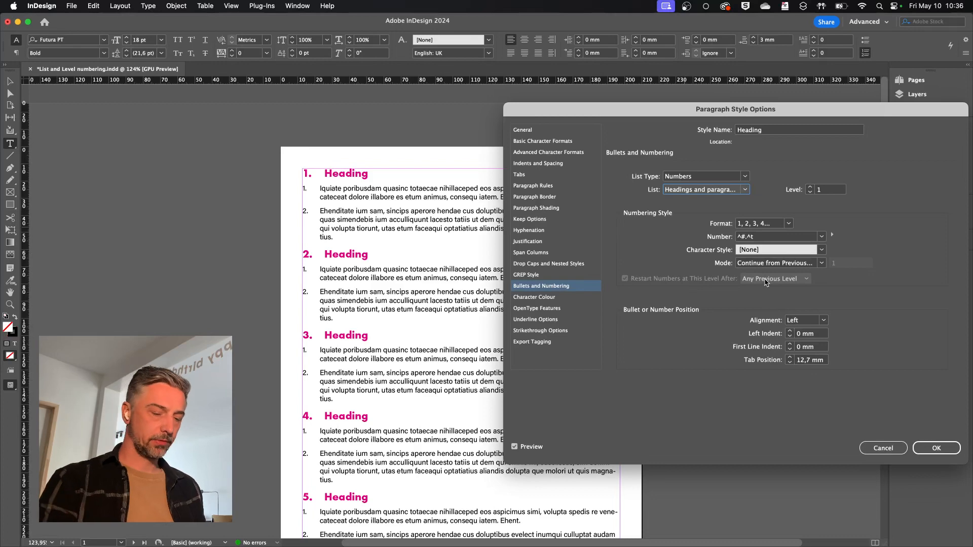
key(Return)
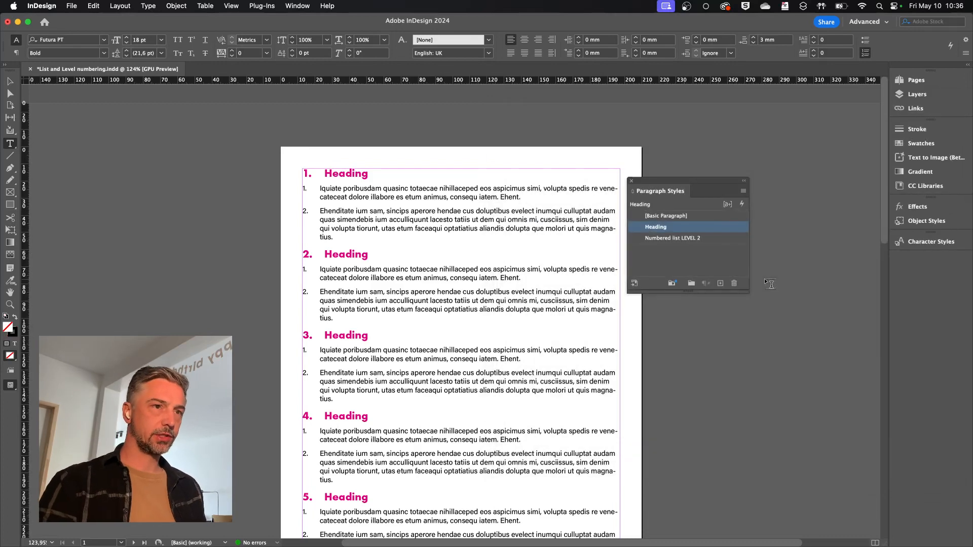
Rename the Heading paragraph style to "Heading LEVEL 1"
double_click(687, 229)
click(761, 130)
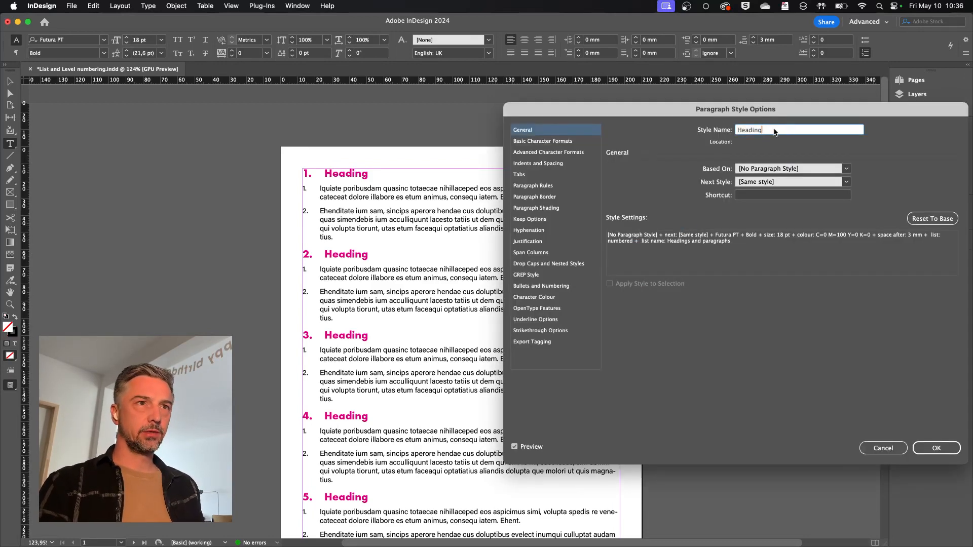
text(LEVEL 1)
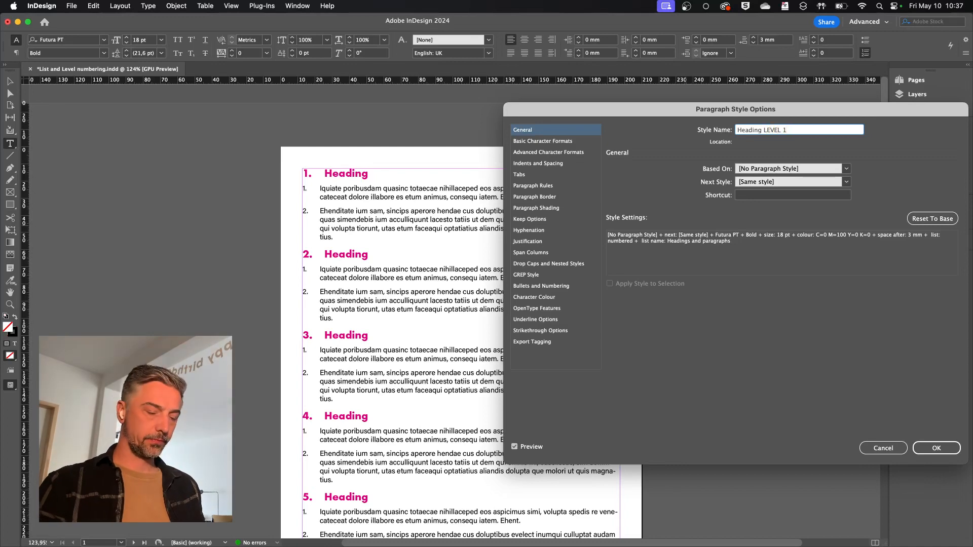
key(Return)
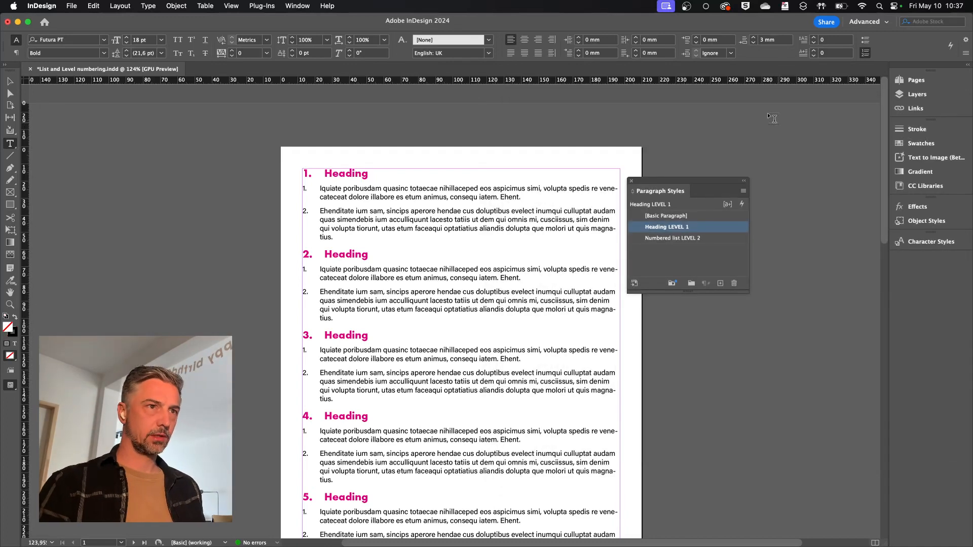
Open the numbering settings of the Numbered list LEVEL 2 style and examine the parts of its number expression
click(706, 265)
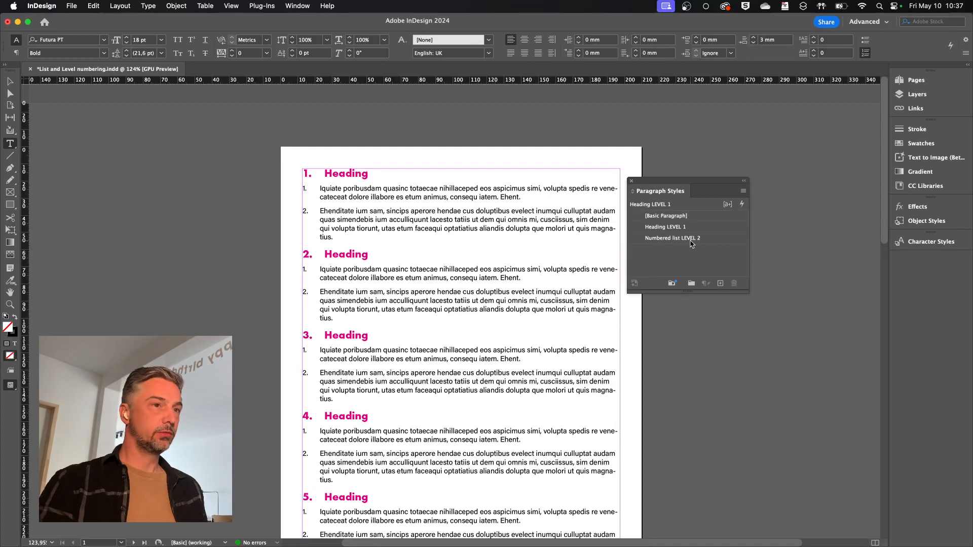
double_click(710, 242)
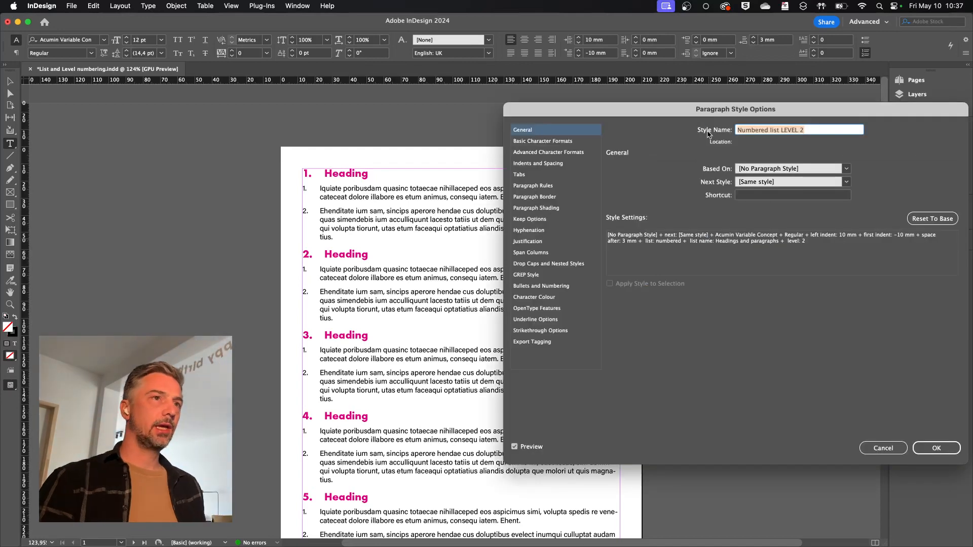
drag(682, 112, 646, 110)
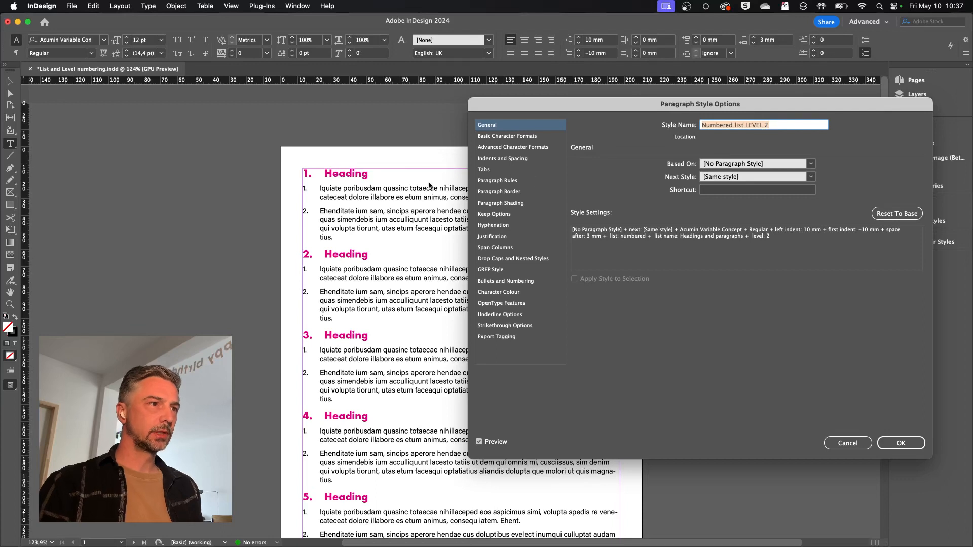
click(497, 282)
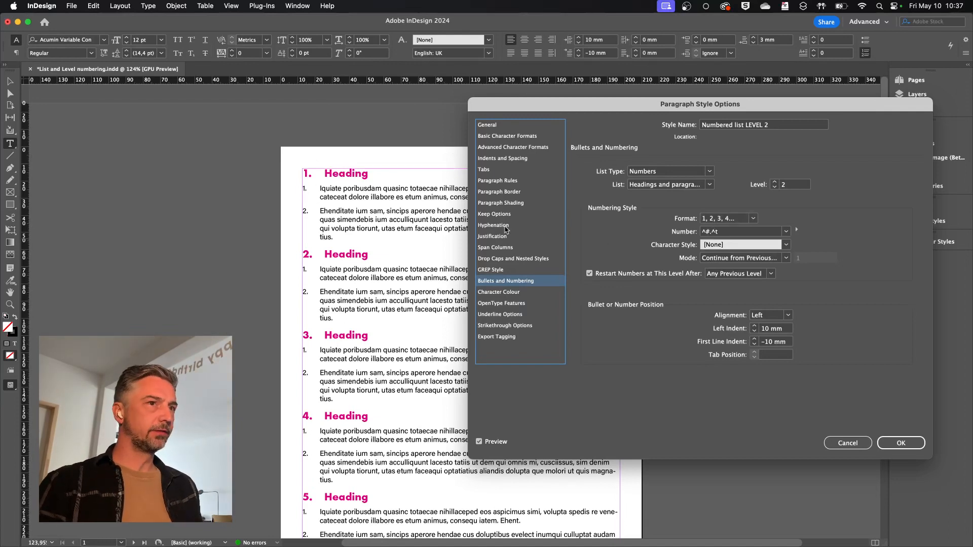
click(704, 232)
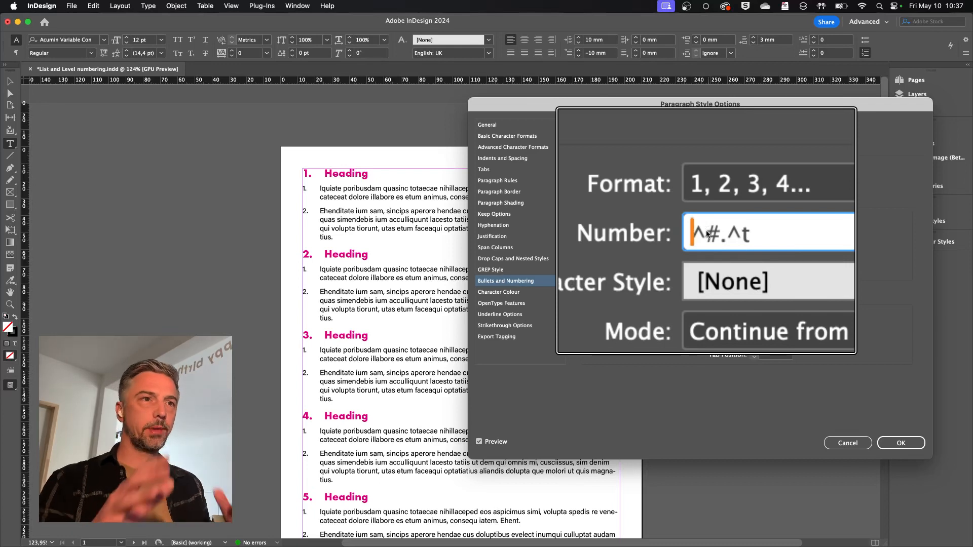
double_click(709, 233)
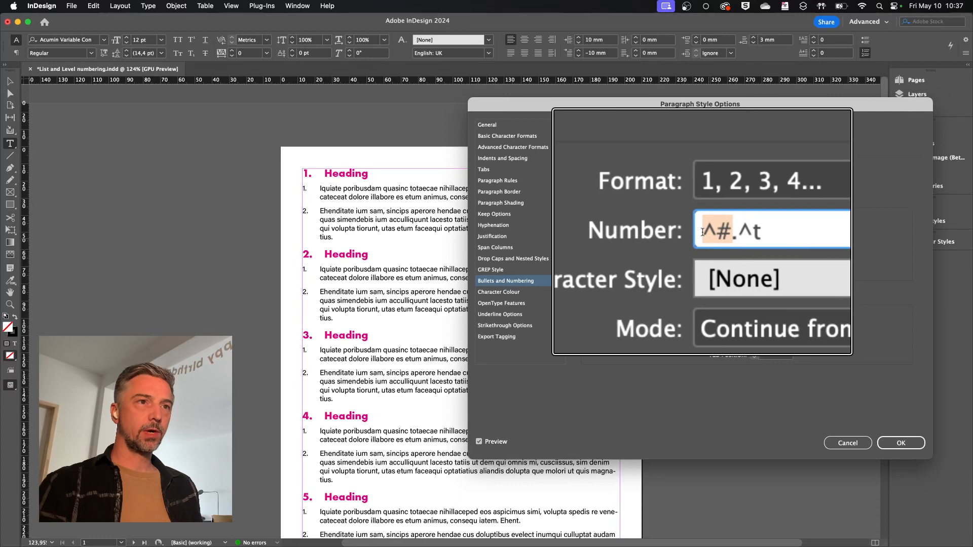
click(702, 232)
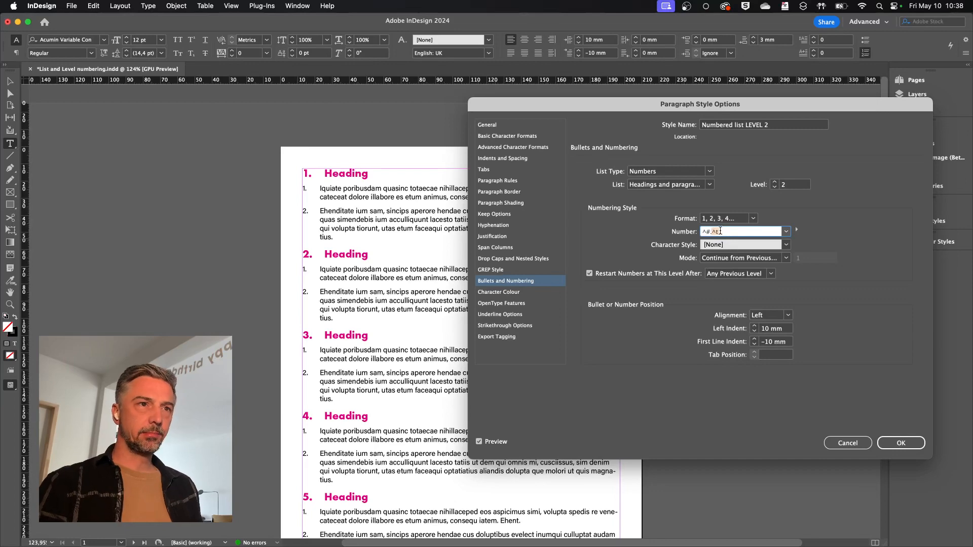
drag(720, 232, 713, 232)
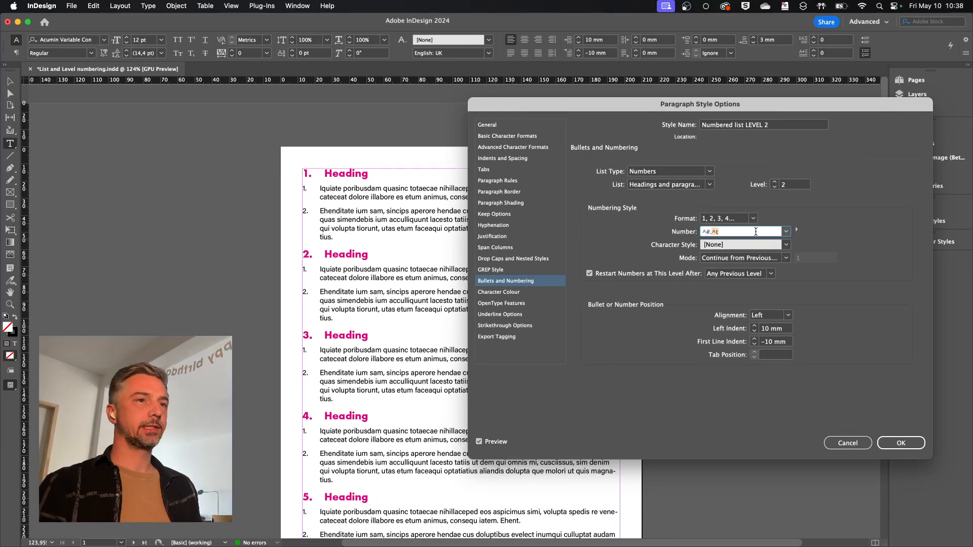
Insert a Level 1 number placeholder and a period before the current number, making the expression ^1.^#.^t, and apply the style changes
click(703, 232)
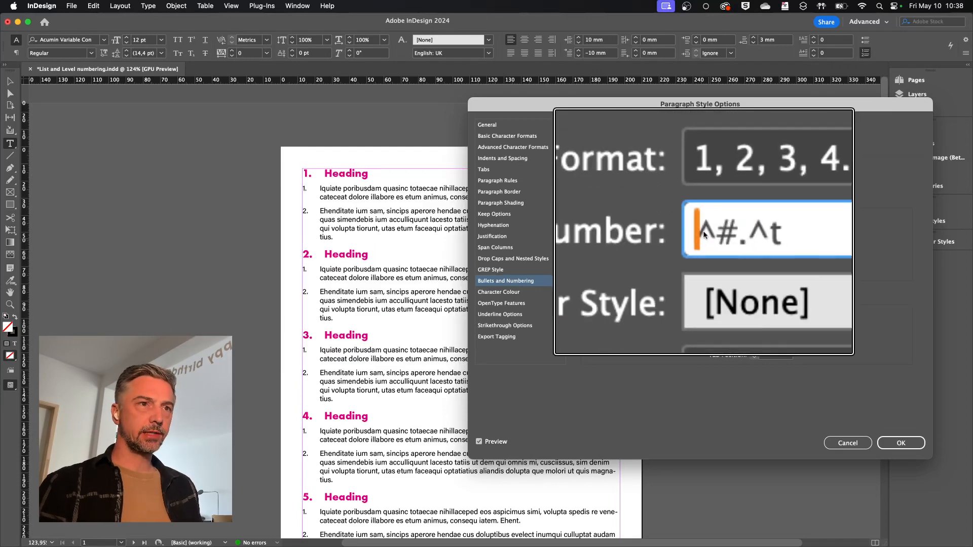
click(797, 231)
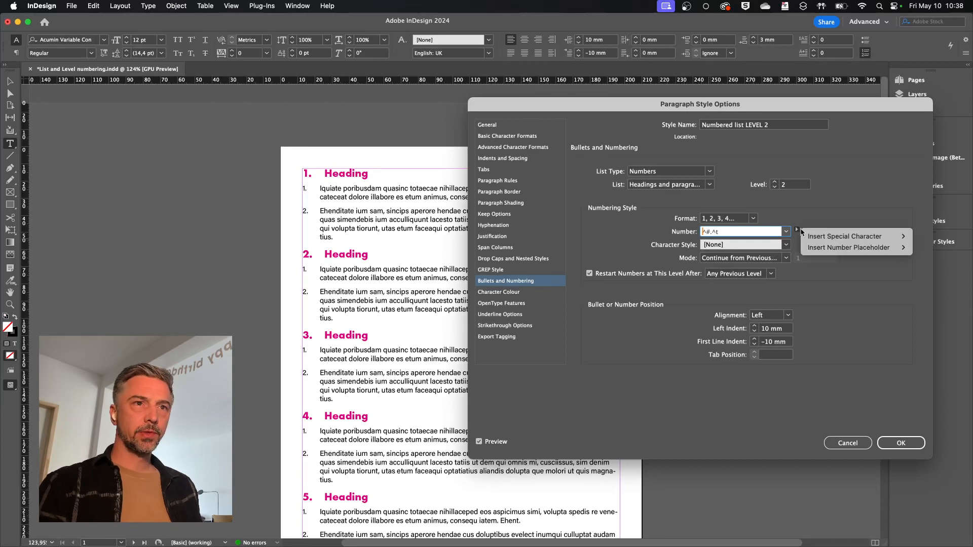
mouse_move(847, 252)
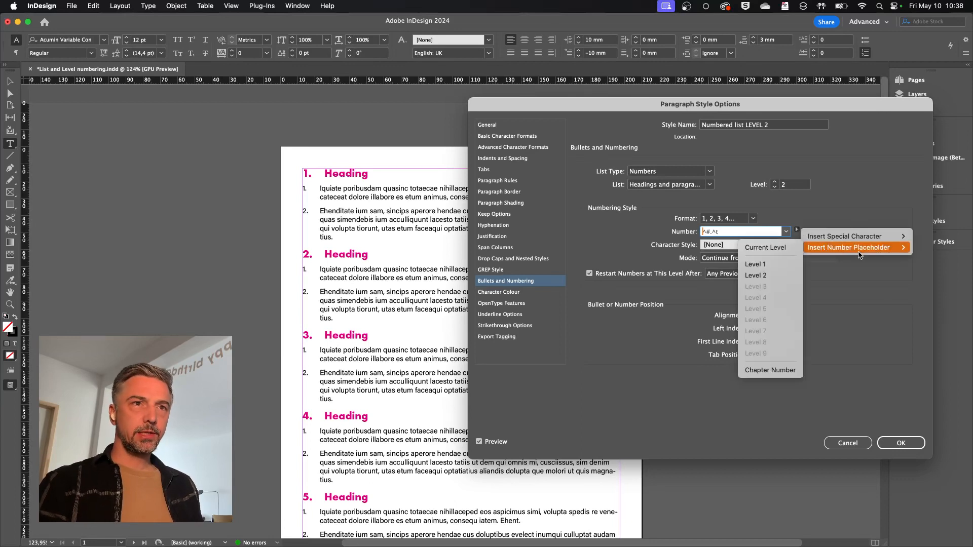
click(758, 264)
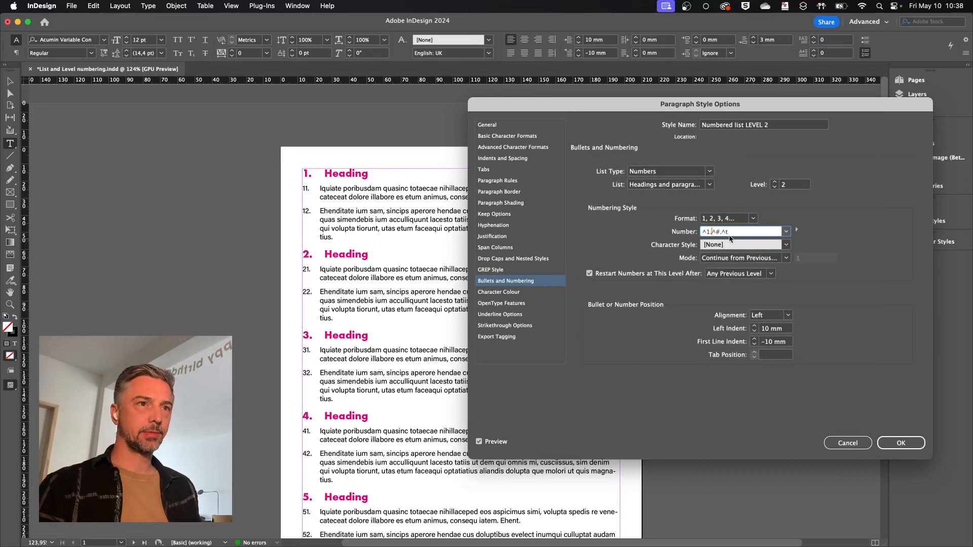
text(.)
key(Tab)
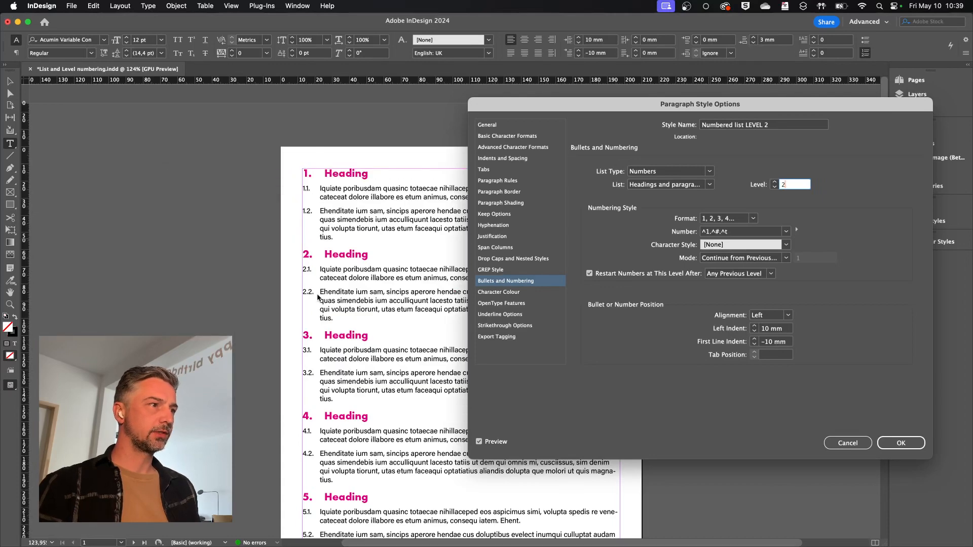
click(907, 445)
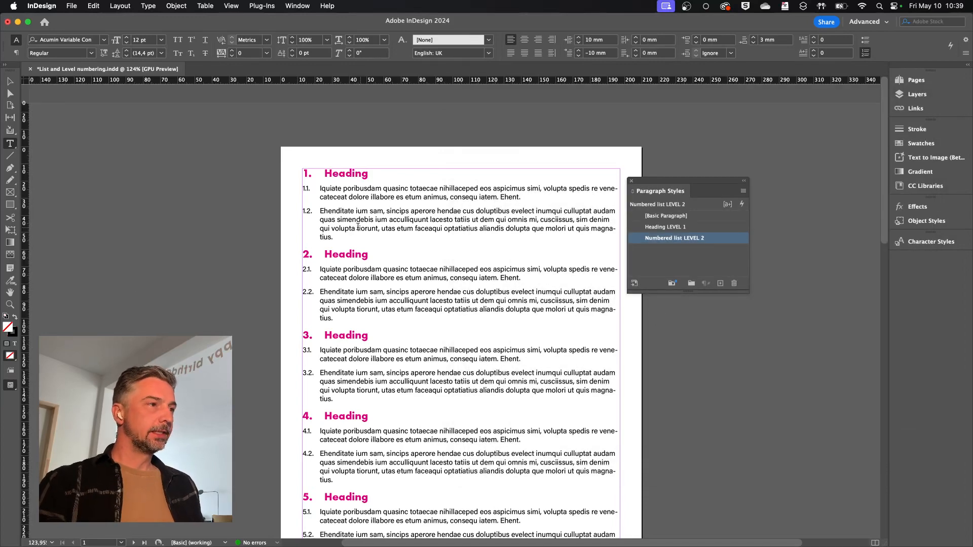
Check whether the automatic number of the first heading can be selected as text, and deselect the heading
double_click(330, 173)
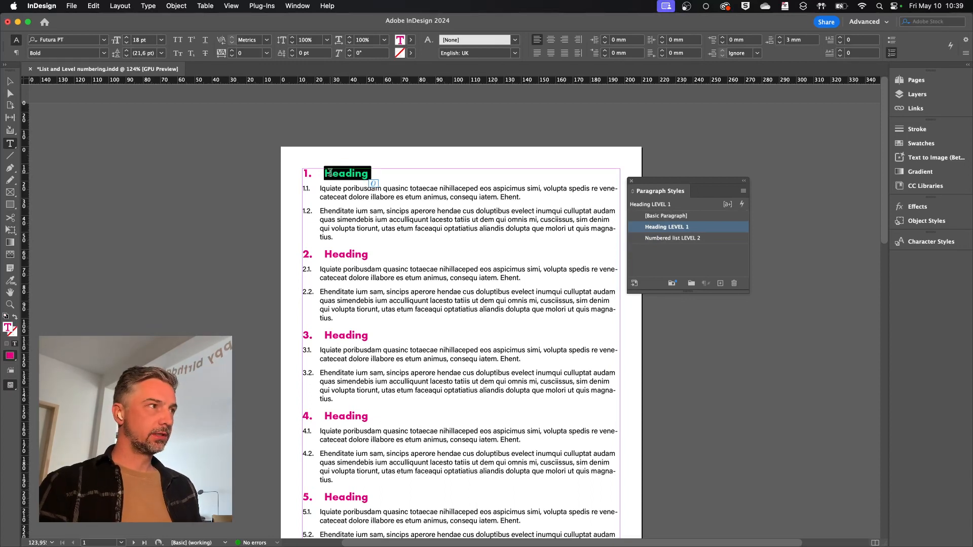
click(305, 173)
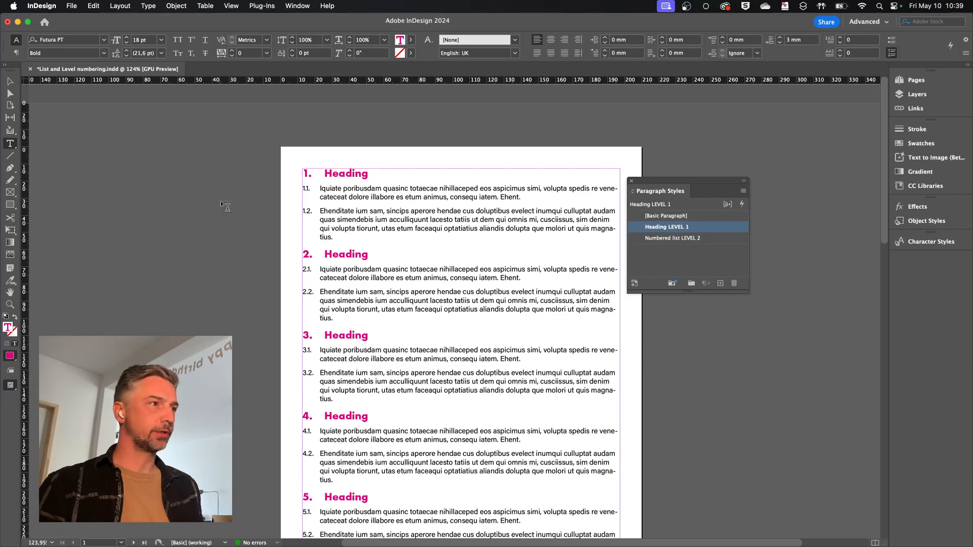
click(235, 202)
Clear the whole number expression in the Heading LEVEL 1 style's numbering settings and preview the headings
double_click(703, 229)
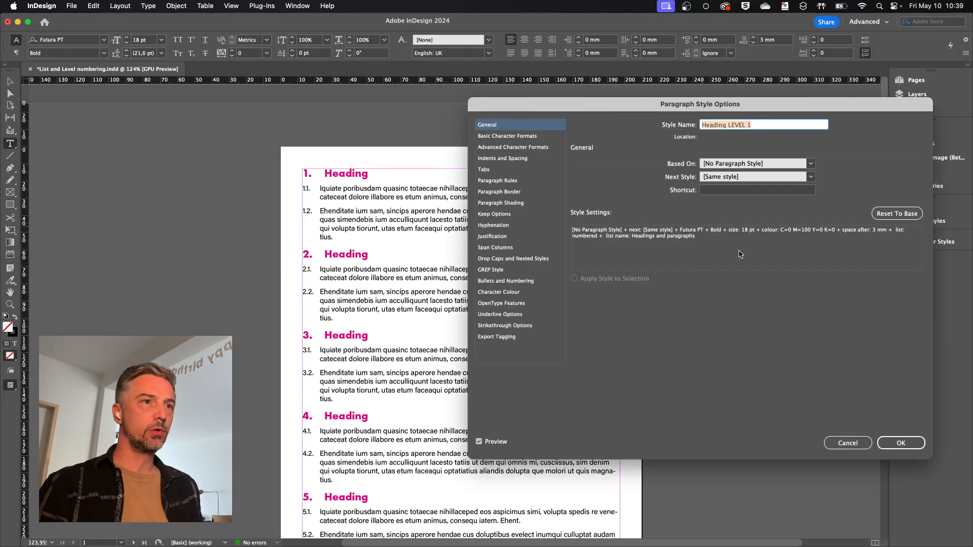
click(496, 282)
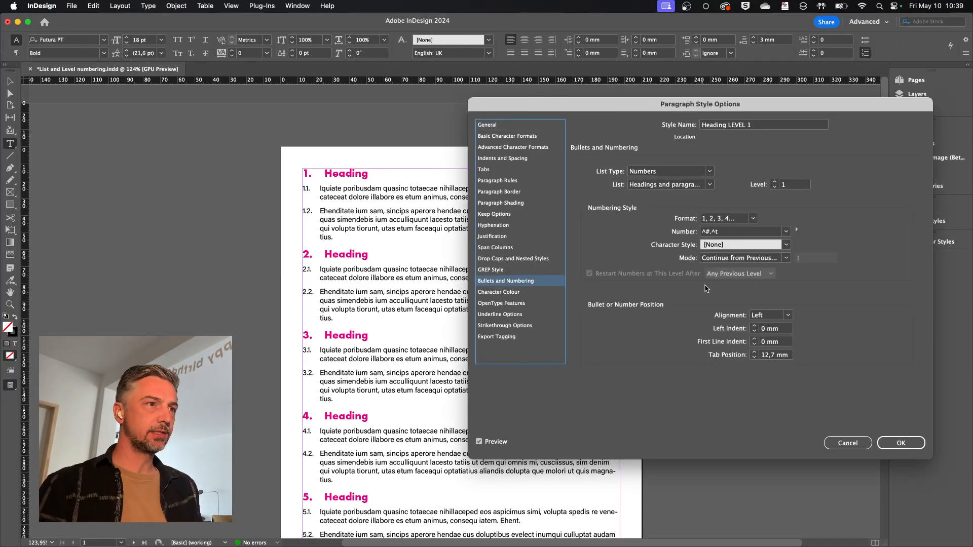
click(711, 233)
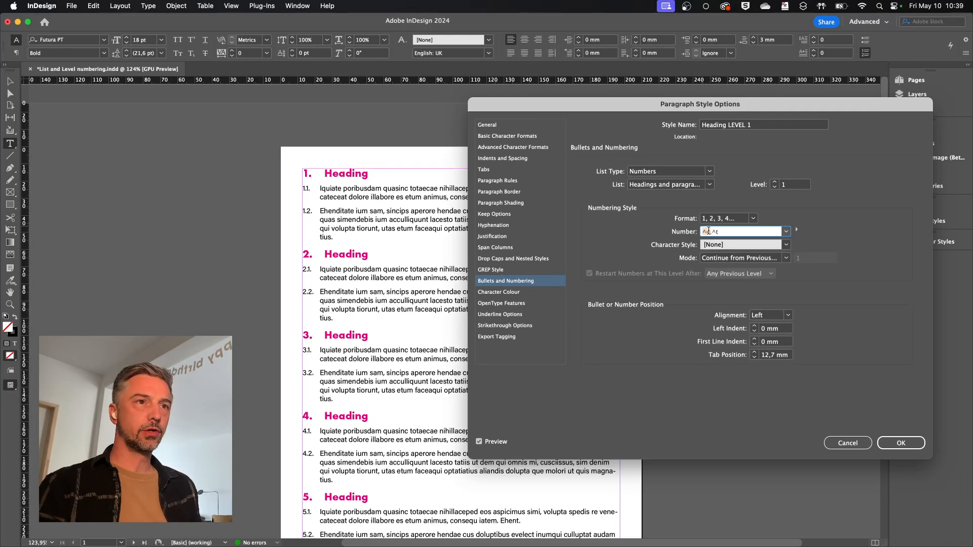
drag(719, 231, 666, 233)
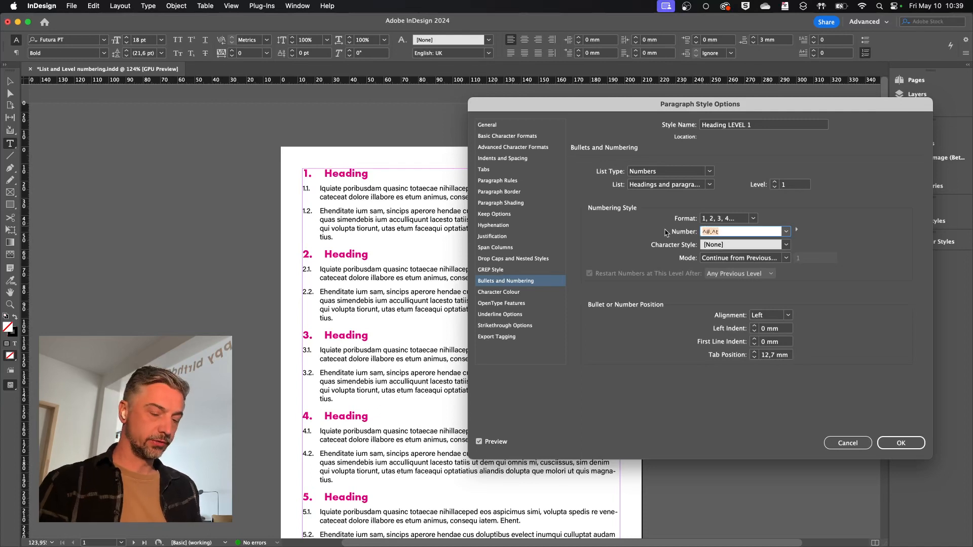
key(BackSpace)
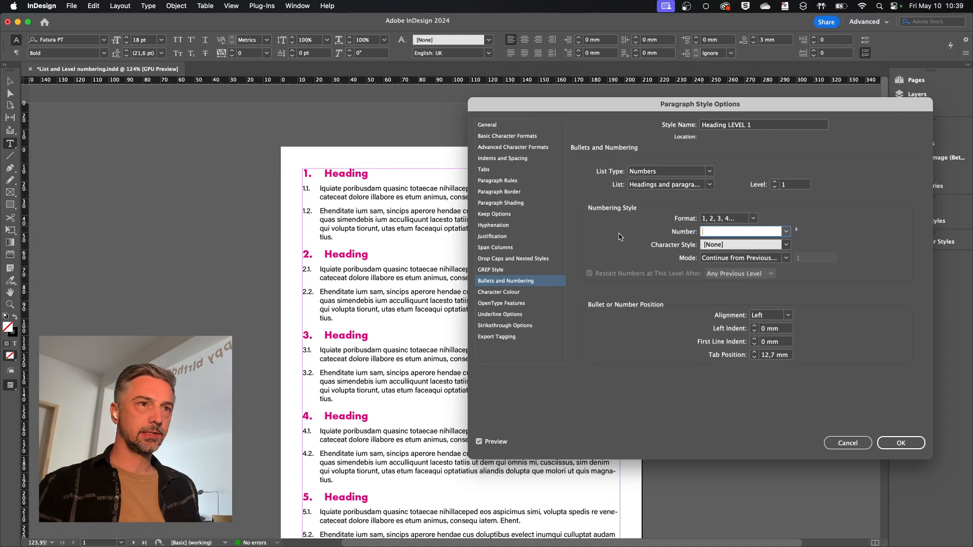
key(Tab)
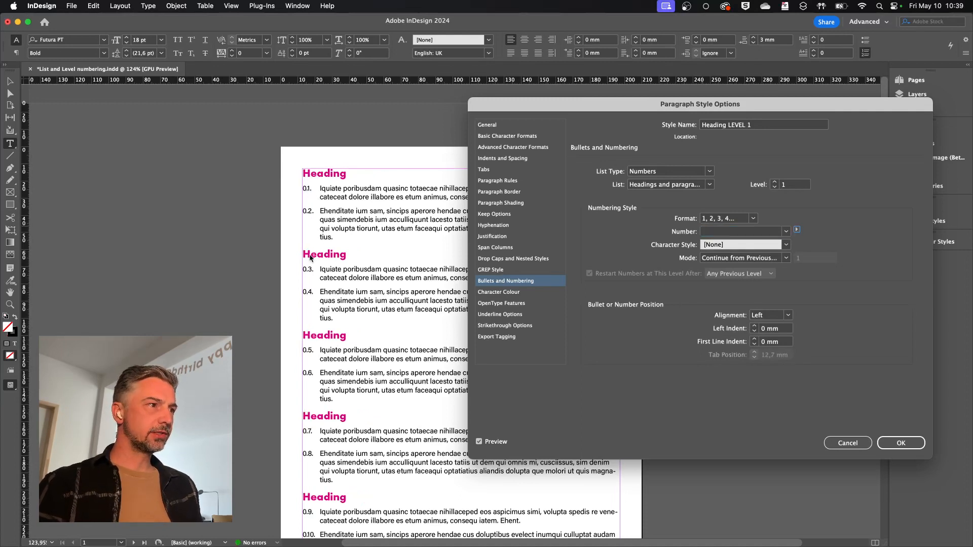
Build the Heading LEVEL 1 number expression as ^1.^t, using a Level 1 number placeholder followed by a period and a tab
click(709, 231)
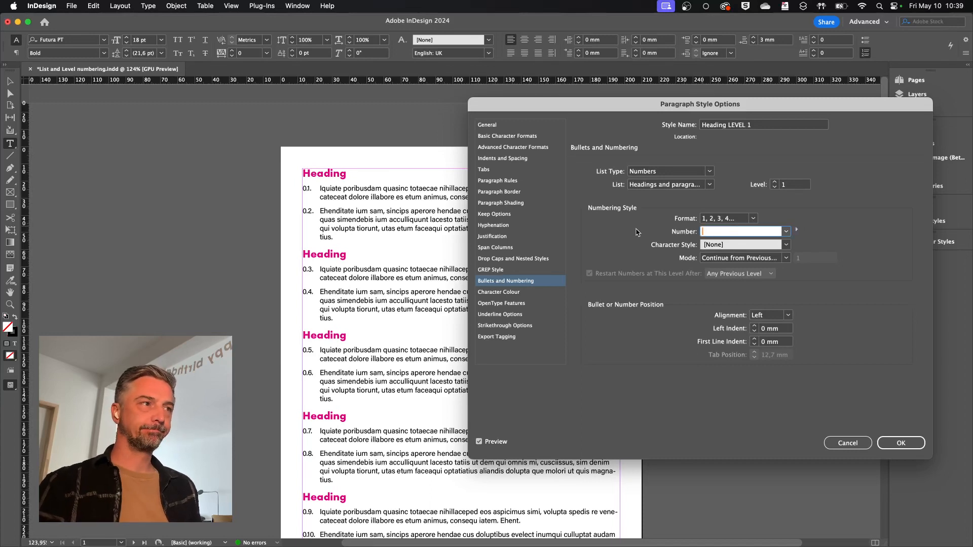
click(798, 232)
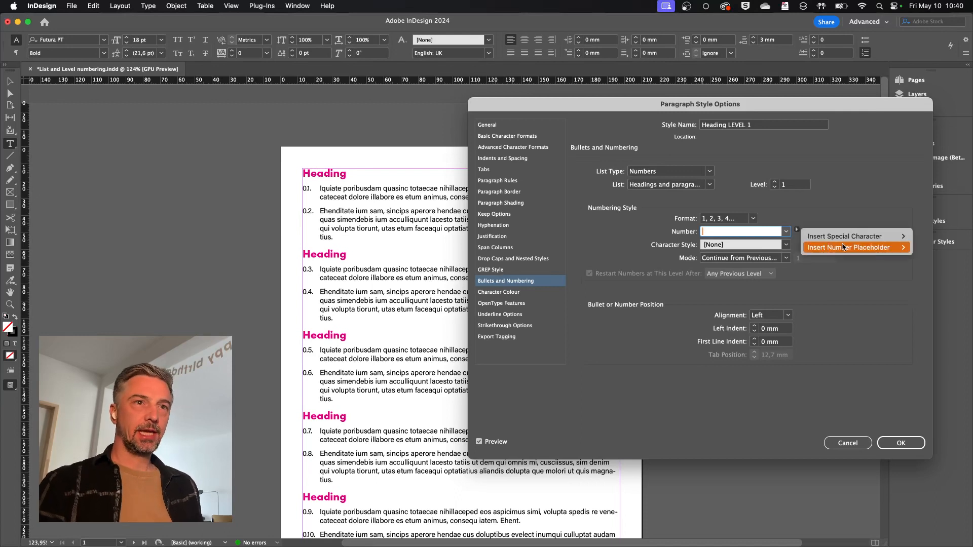
mouse_move(843, 248)
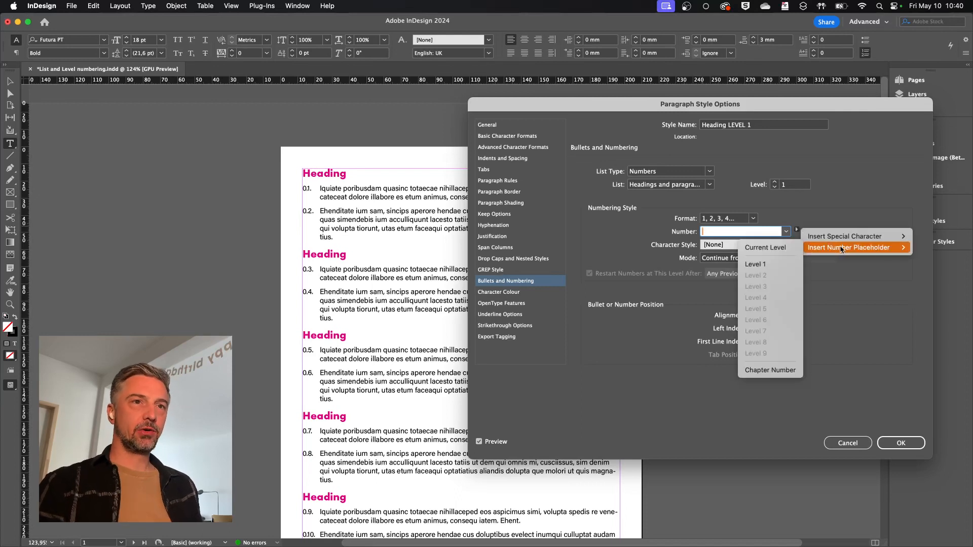
click(759, 264)
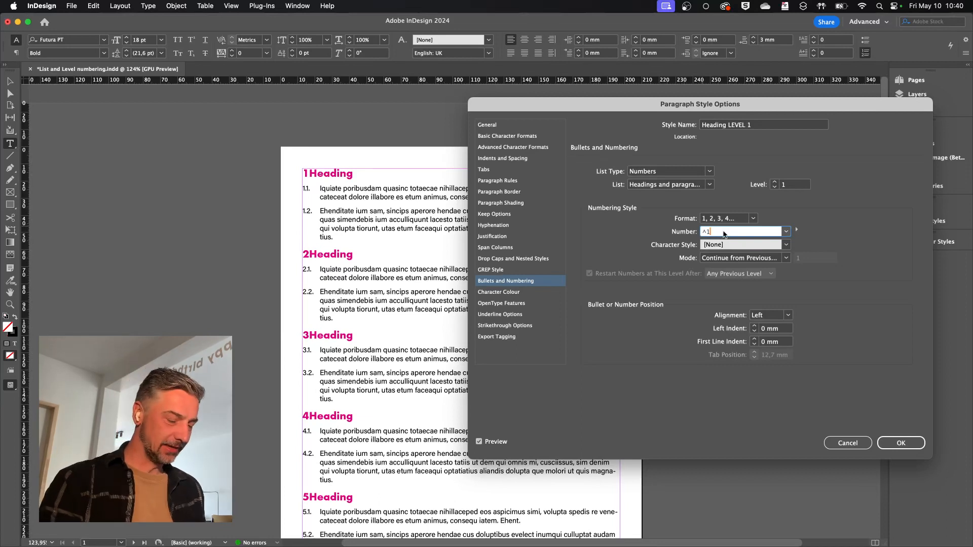
text(.^t)
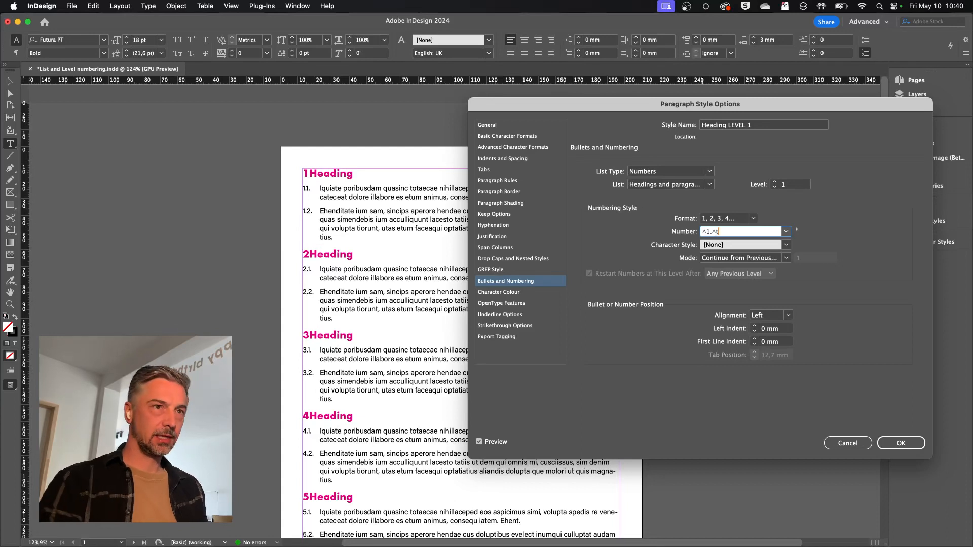
key(Tab)
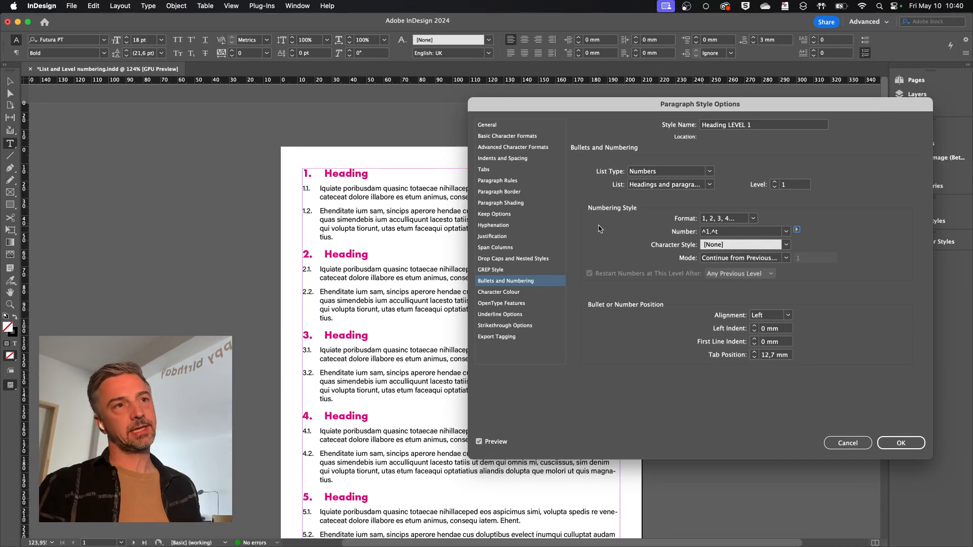
Create a character style named Level 1 Hide Number with its colour set to None, and assign it to the heading numbers
click(732, 245)
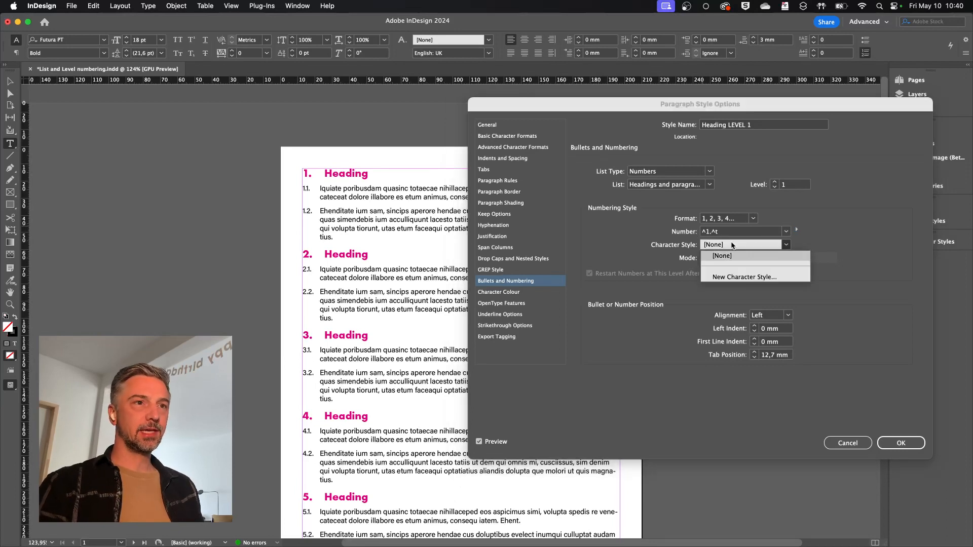
click(738, 278)
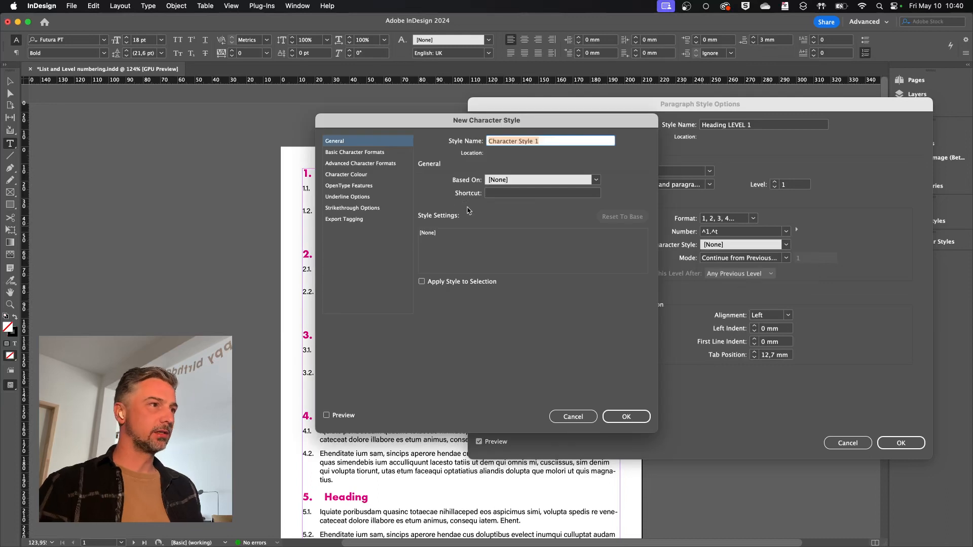
click(340, 175)
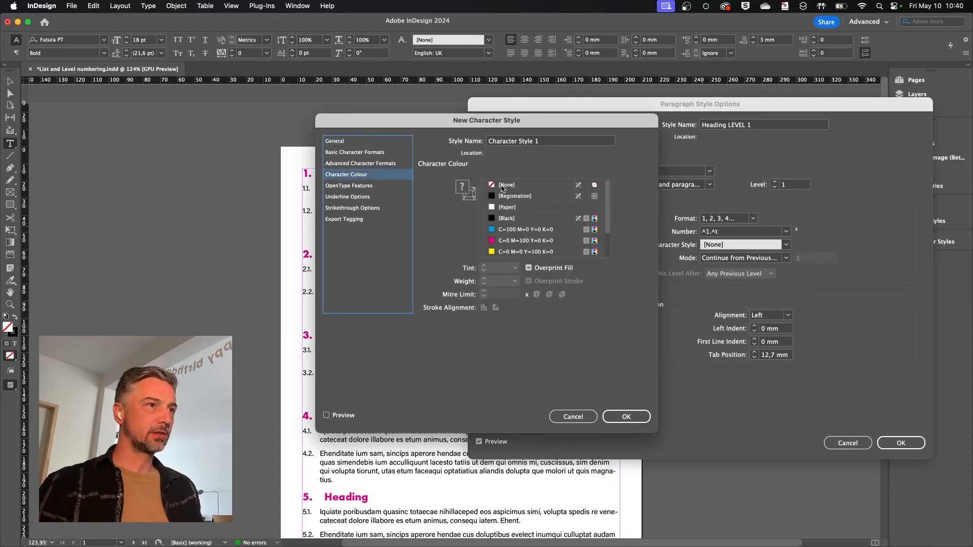
drag(552, 142, 436, 139)
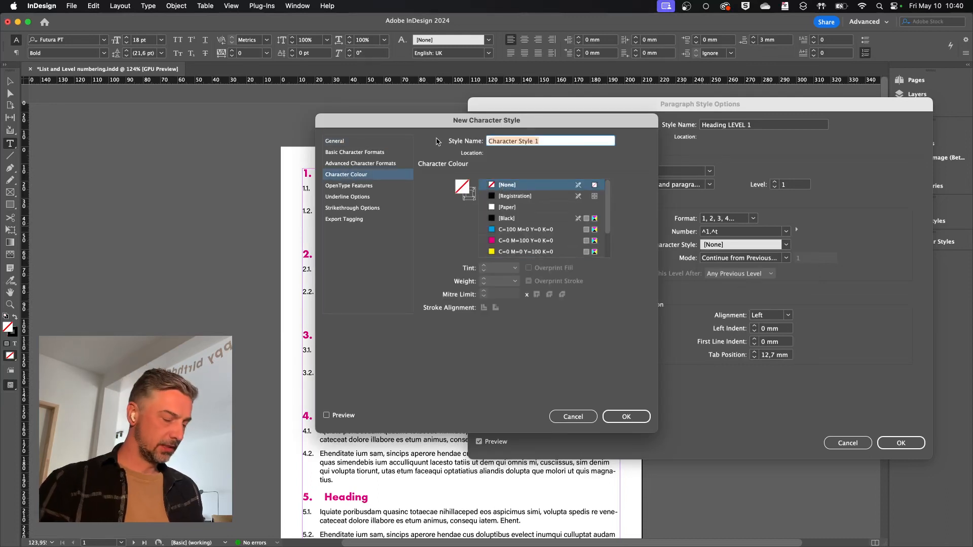
text(Level 1 Hide Number)
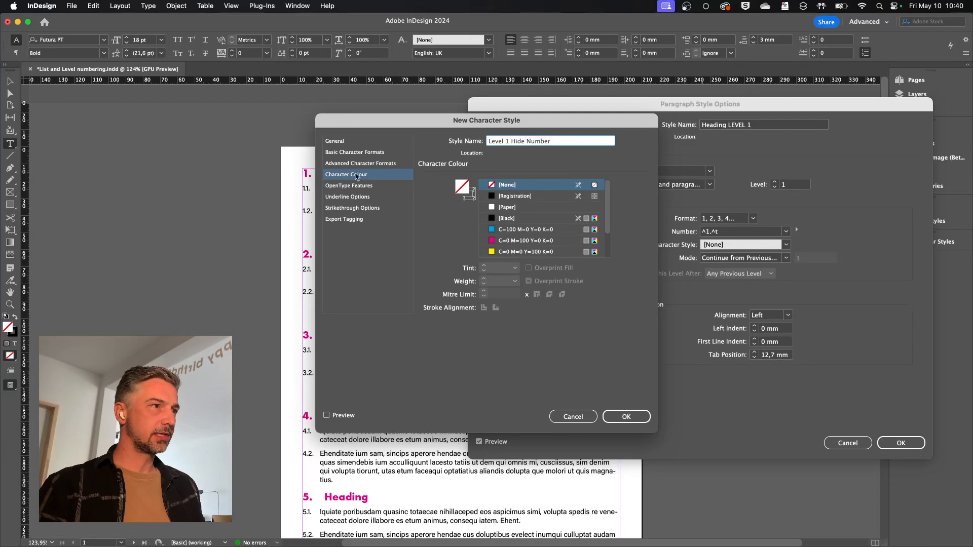
click(626, 417)
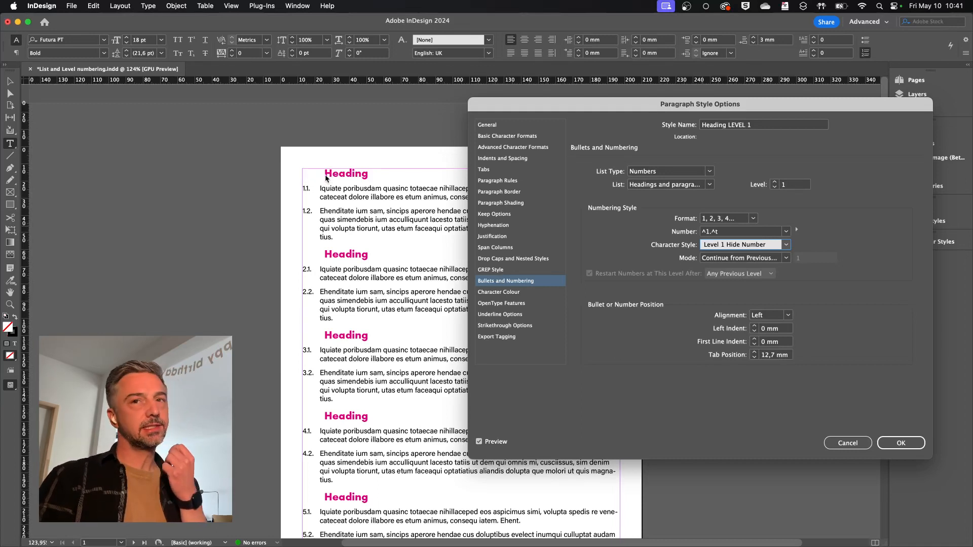
Set the heading numbers' character style back to [None] and apply the Heading LEVEL 1 style changes
click(786, 245)
click(741, 257)
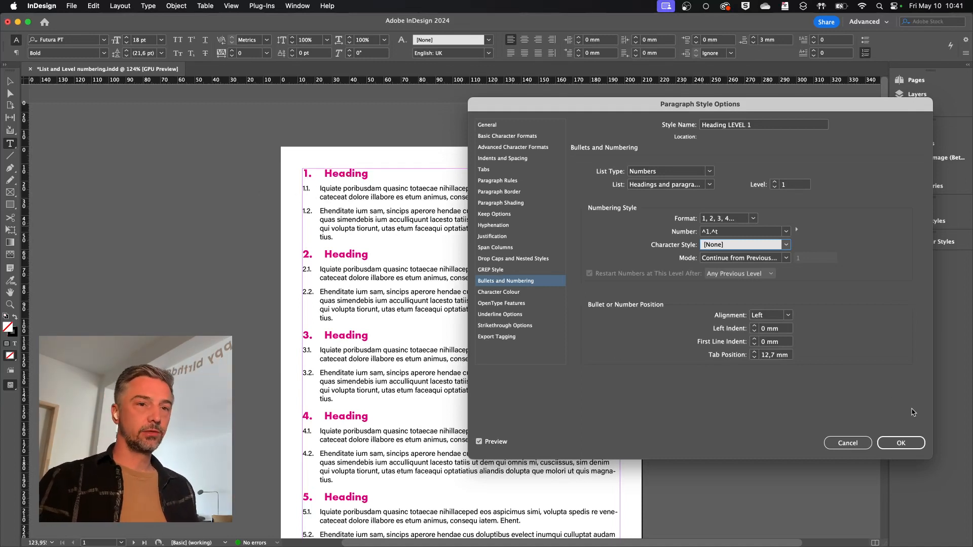
click(897, 444)
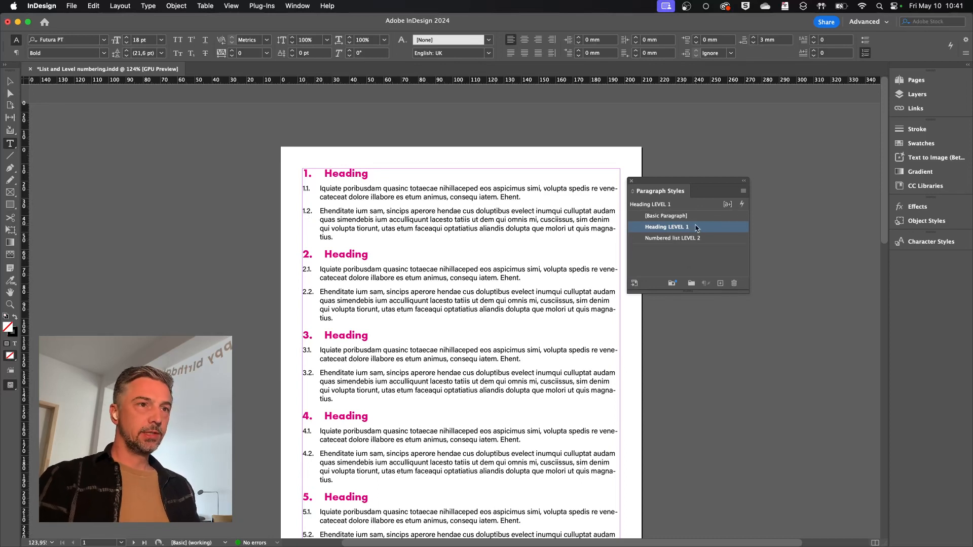
Review which list and level the Heading LEVEL 1 style uses in its numbering settings, and close its options
click(337, 176)
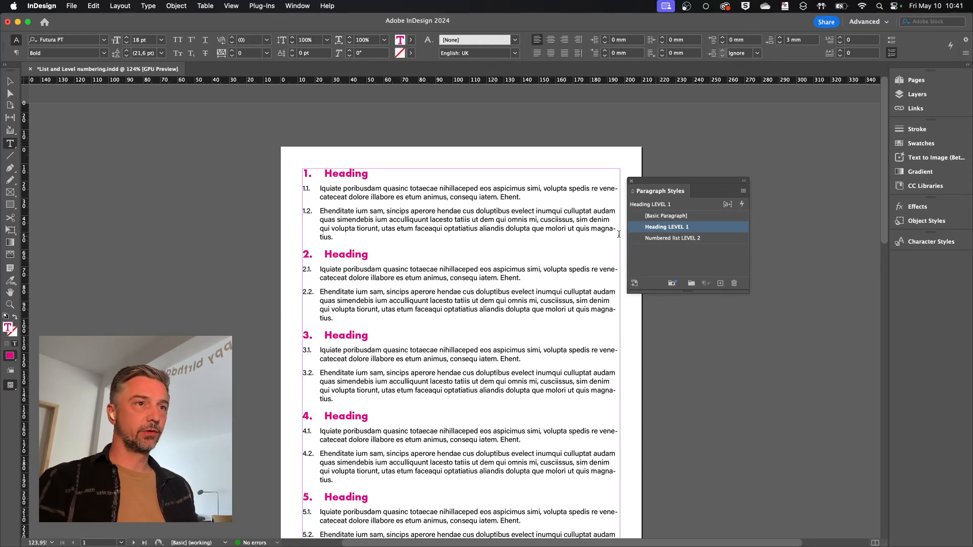
click(157, 192)
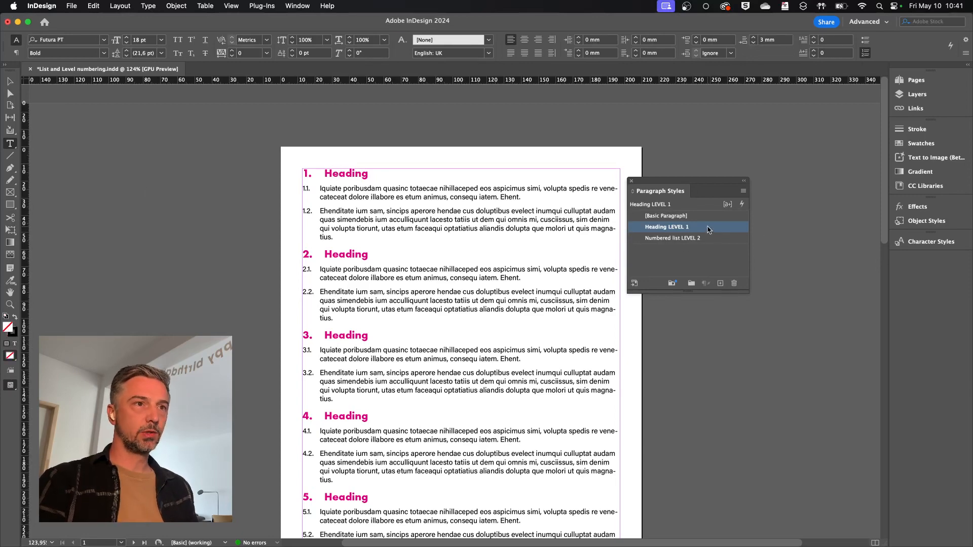
double_click(709, 227)
click(499, 281)
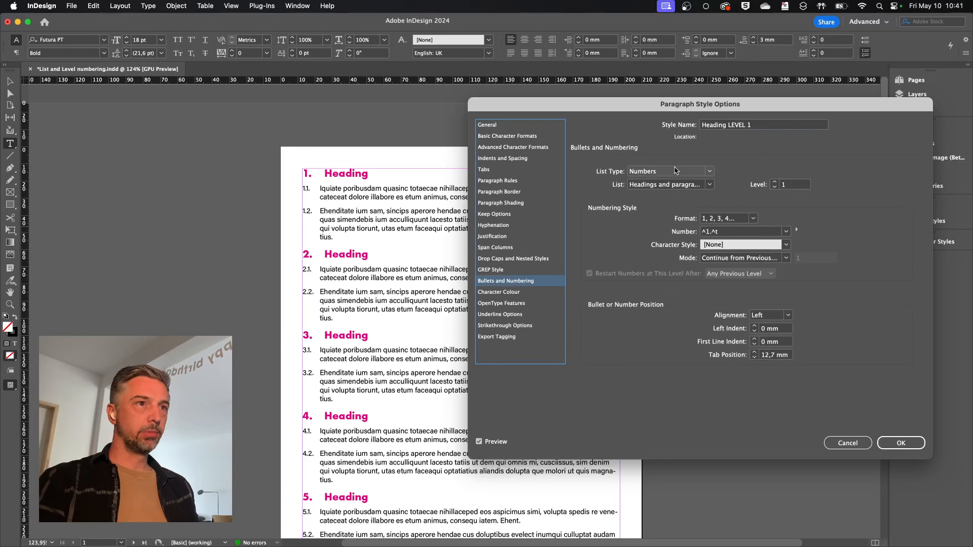
click(652, 186)
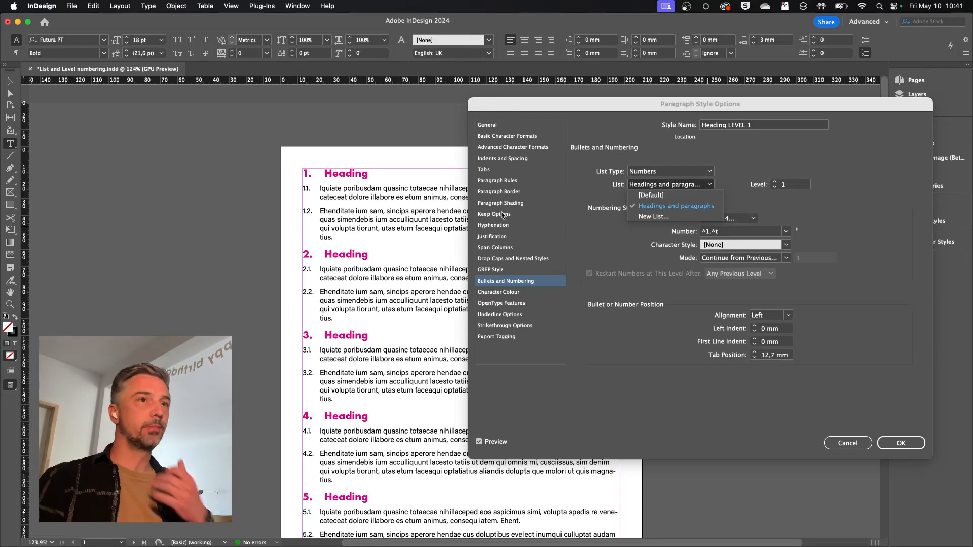
click(737, 178)
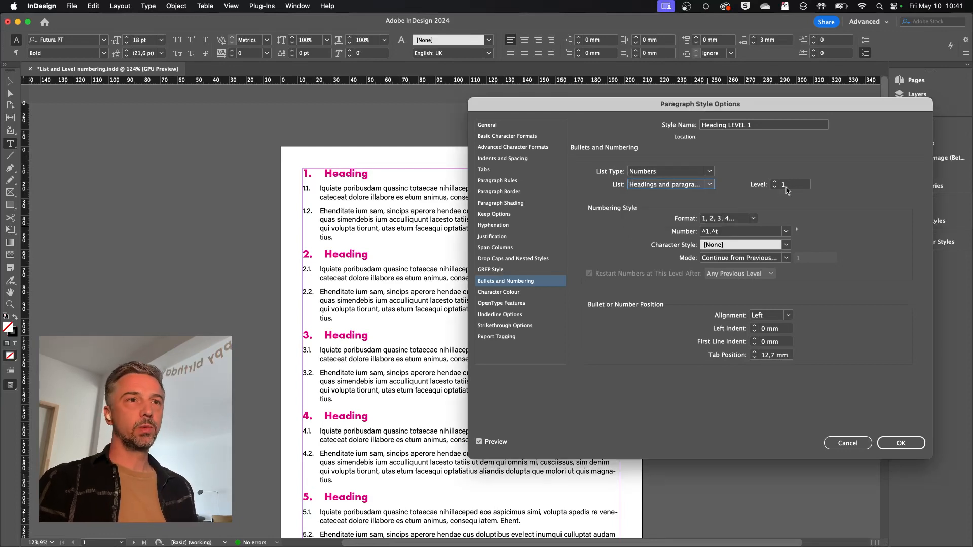
click(894, 442)
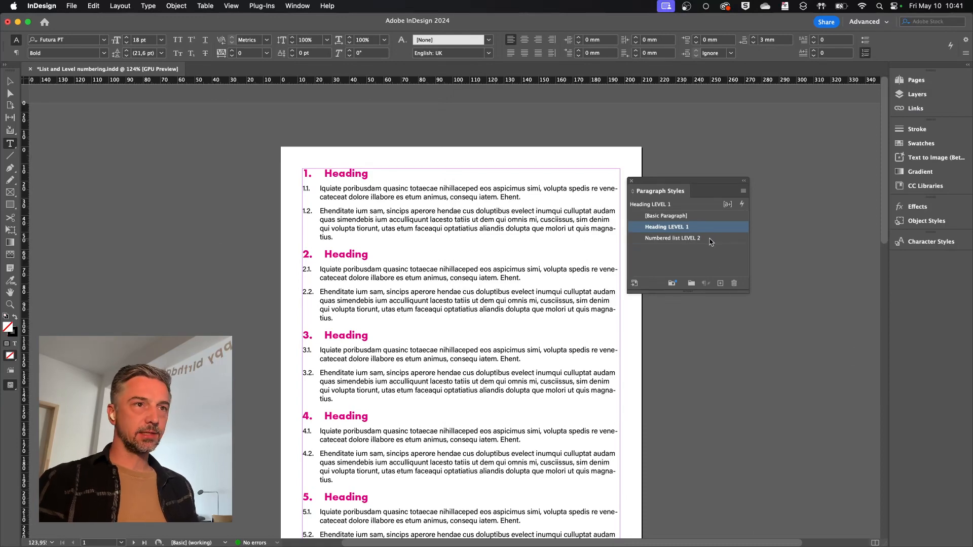
Review the Numbered list LEVEL 2 style's list, level and the ^1. part of its number expression, and close its options
double_click(710, 238)
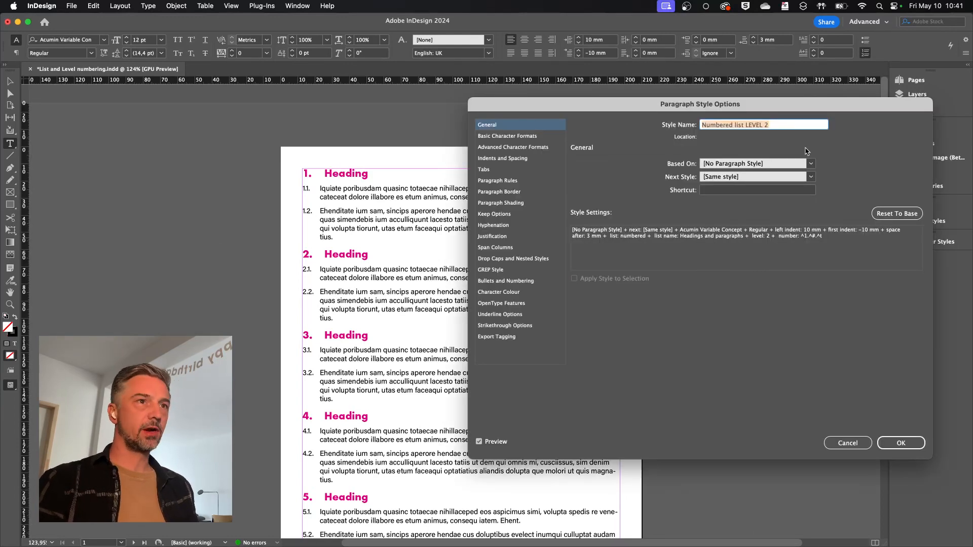
click(507, 281)
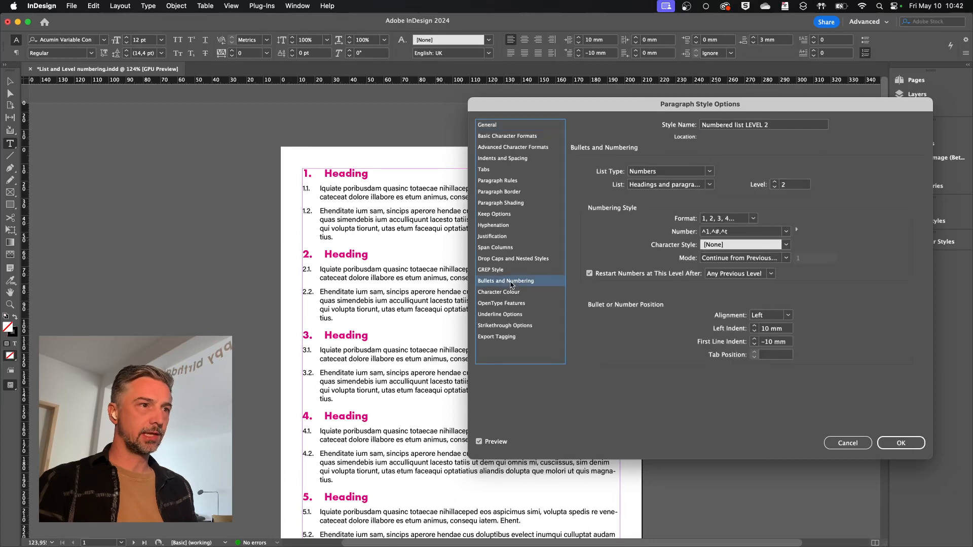
click(645, 185)
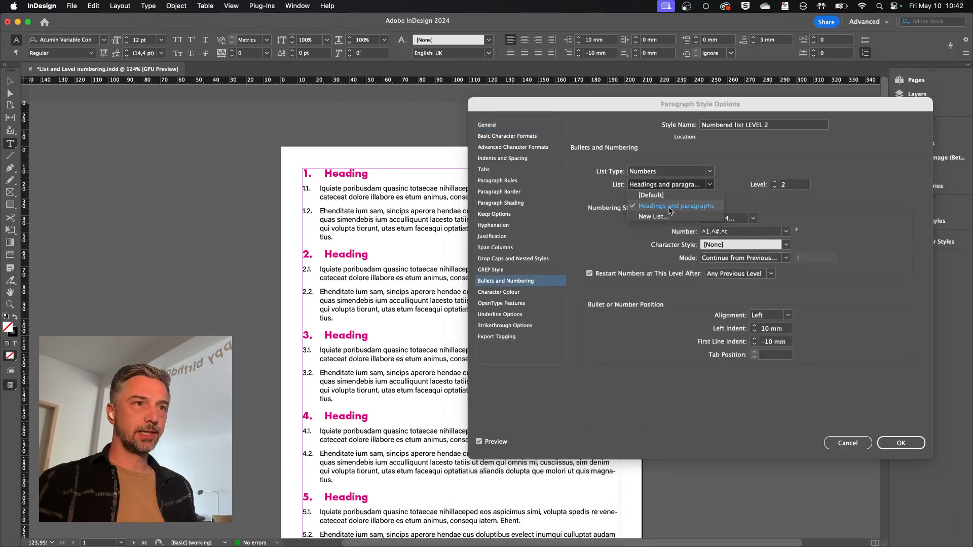
click(752, 188)
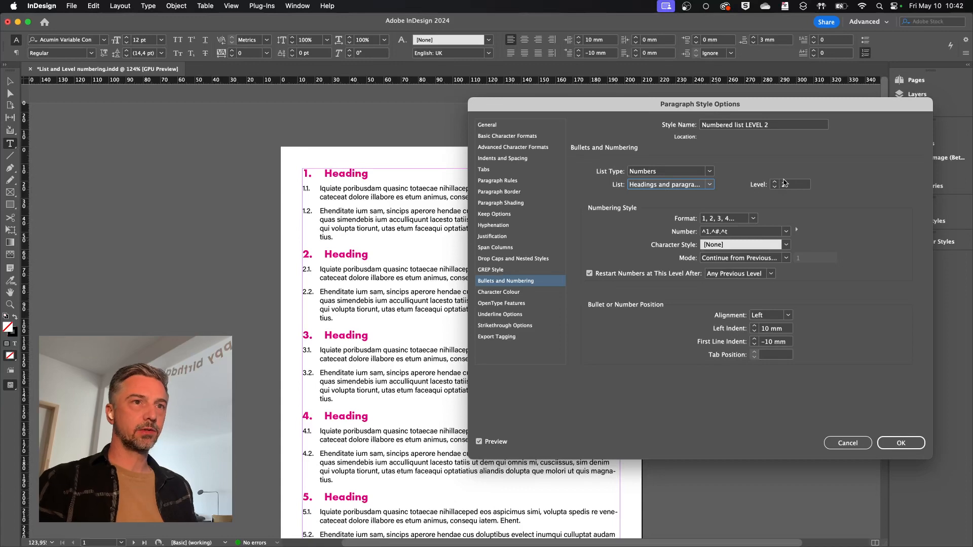
click(711, 233)
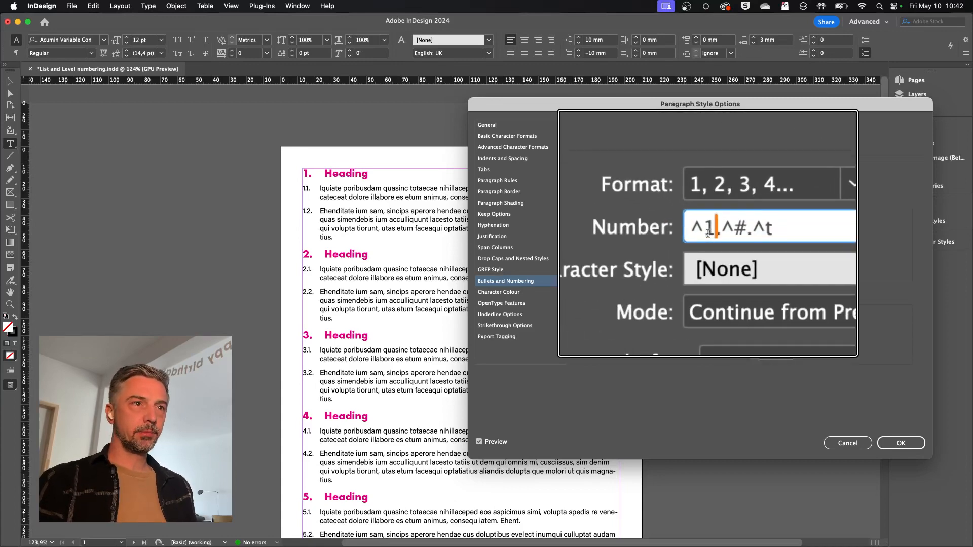
drag(709, 231, 693, 232)
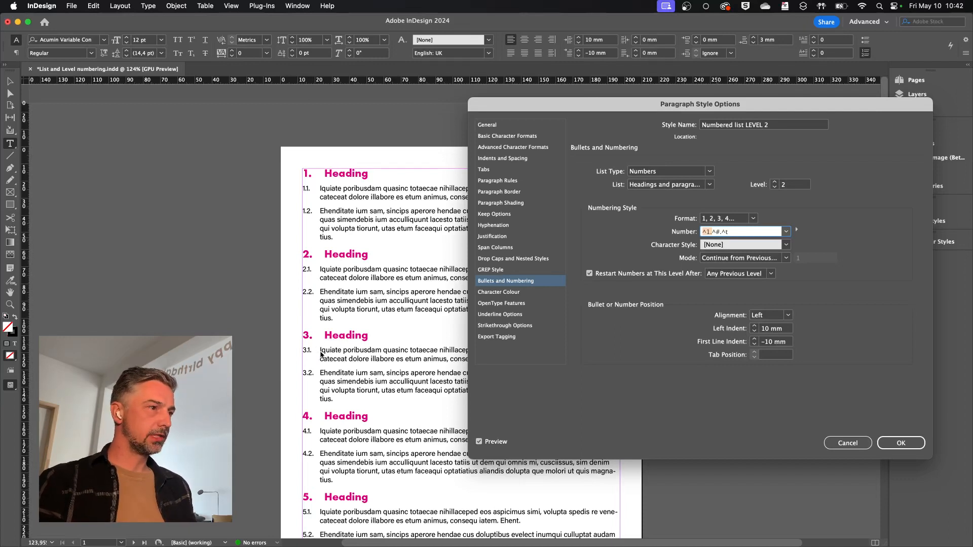
click(902, 444)
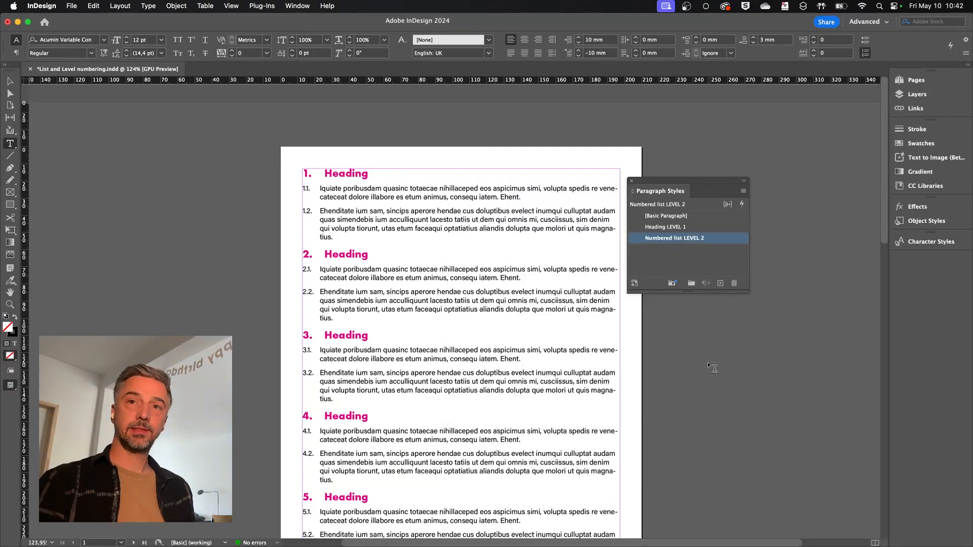